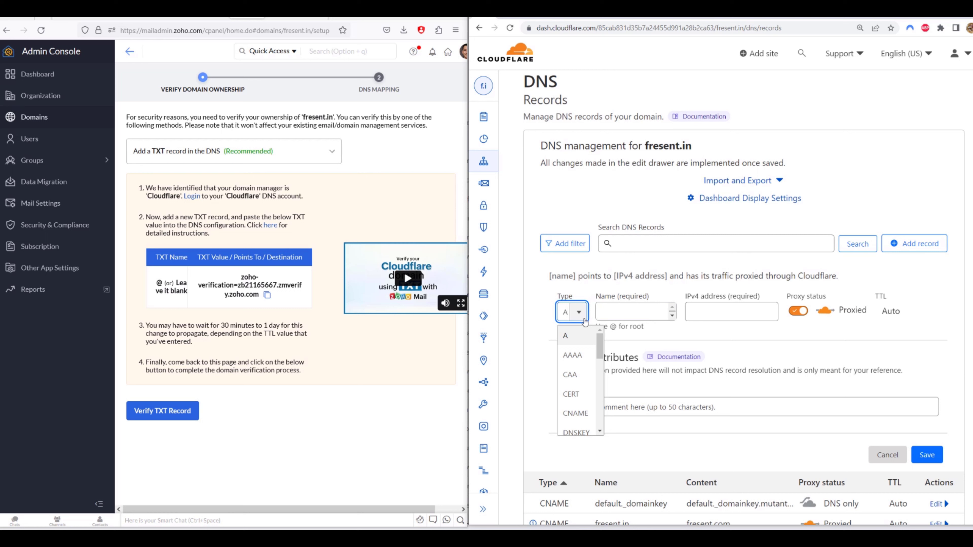
# Step: Save a TXT record named @ for fresent.in containing the copied Zoho verification value
pyautogui.scroll(-5, 576, 384)
pyautogui.click(570, 422)
pyautogui.click(631, 315)
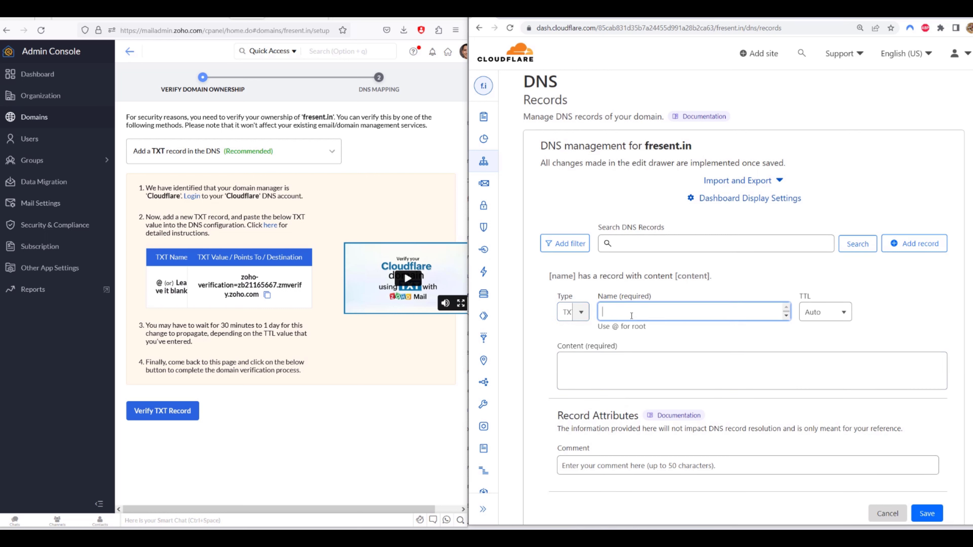
pyautogui.write('@')
pyautogui.click(267, 294)
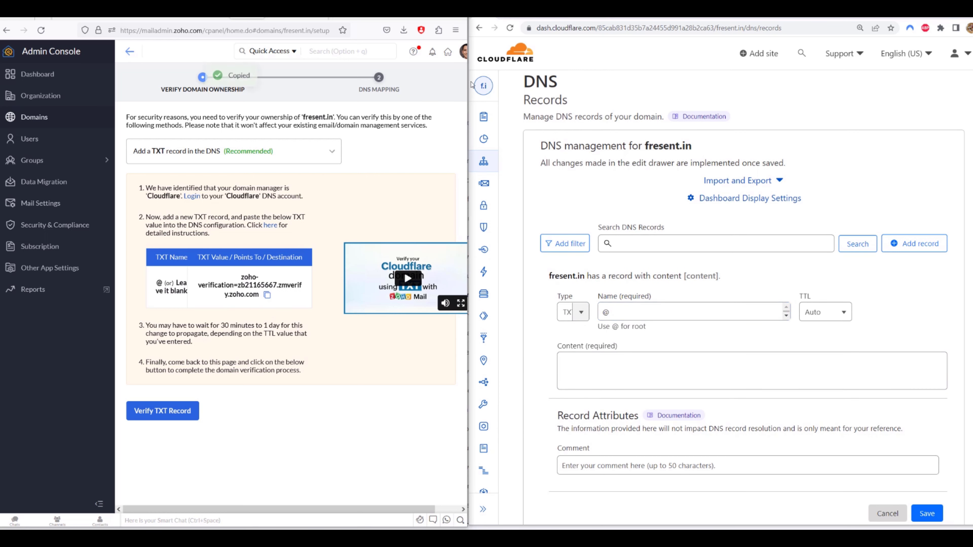
pyautogui.click(717, 367)
pyautogui.press('super+v')
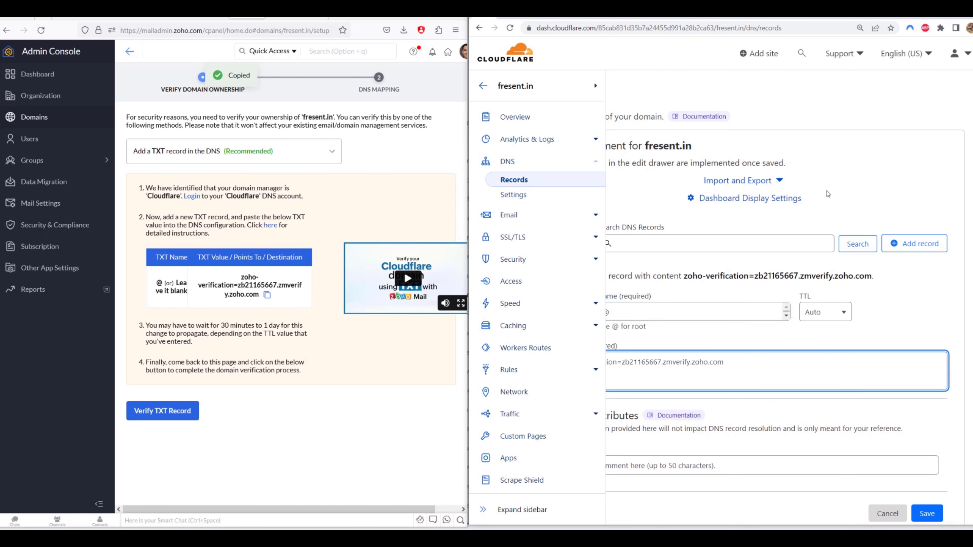
pyautogui.click(817, 178)
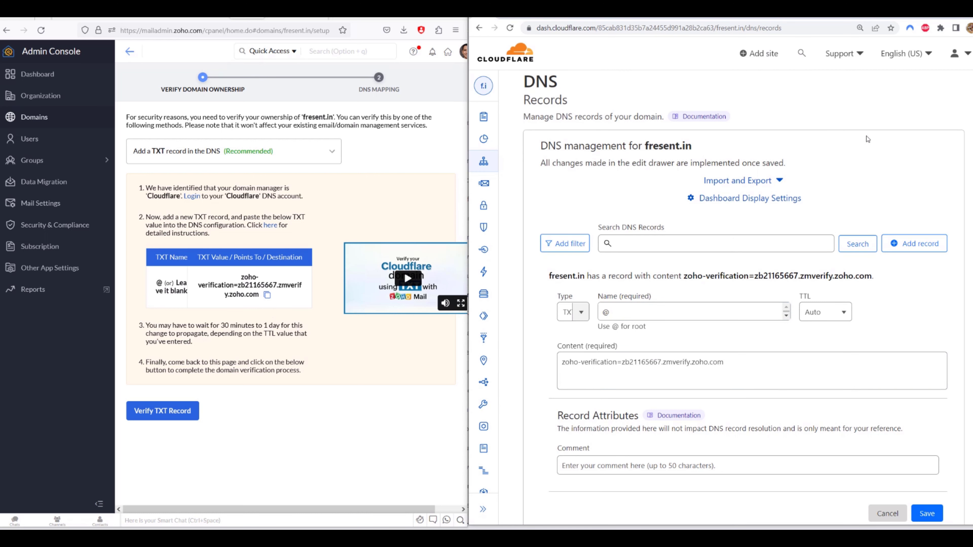
pyautogui.click(935, 522)
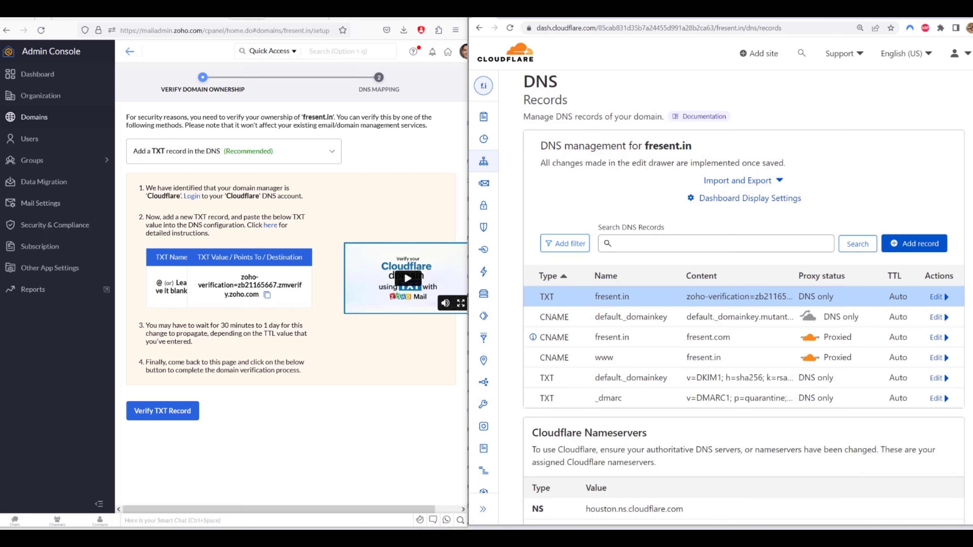
# Step: Verify the fresent.in TXT record in Zoho and proceed to DNS Mapping
pyautogui.click(191, 421)
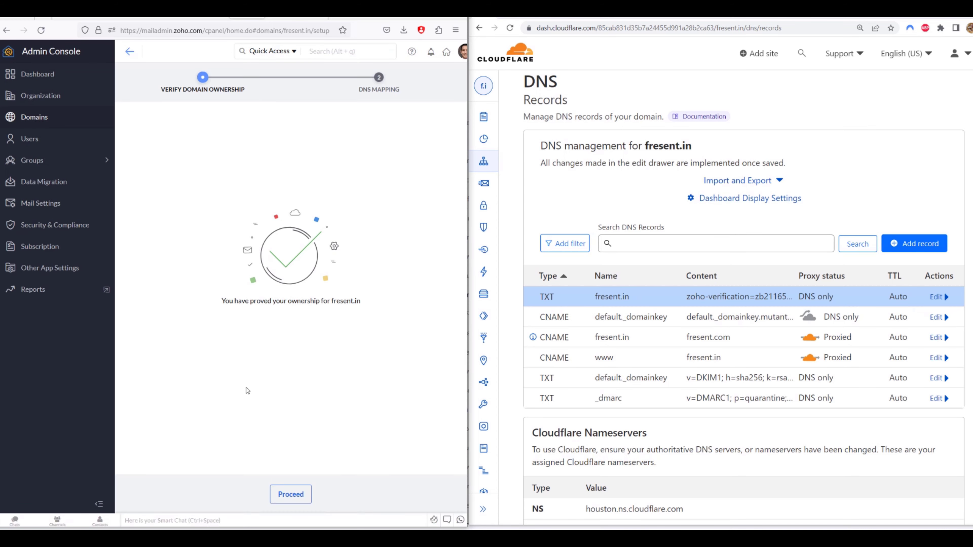
pyautogui.click(294, 491)
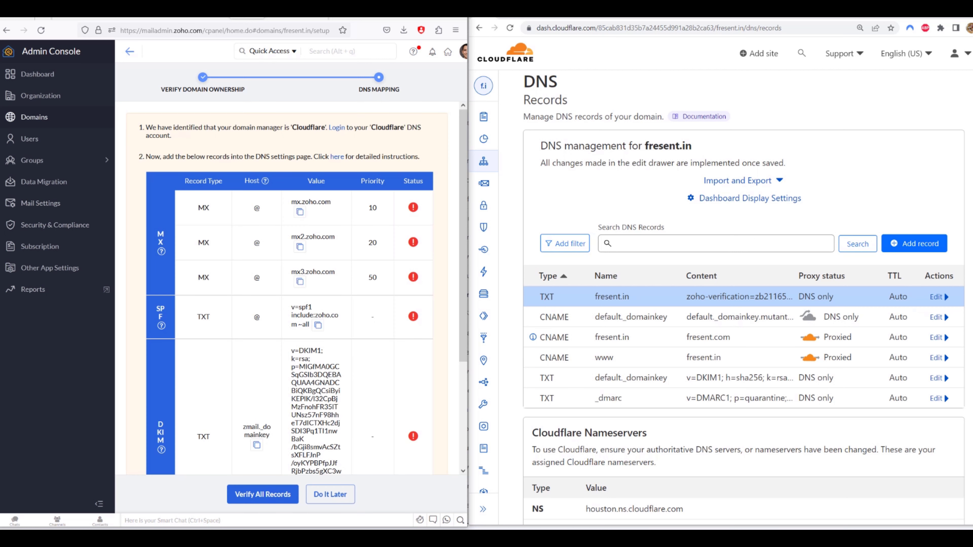
# Step: Add an MX record @ pointing to mx.zoho.com with priority 10
pyautogui.click(940, 241)
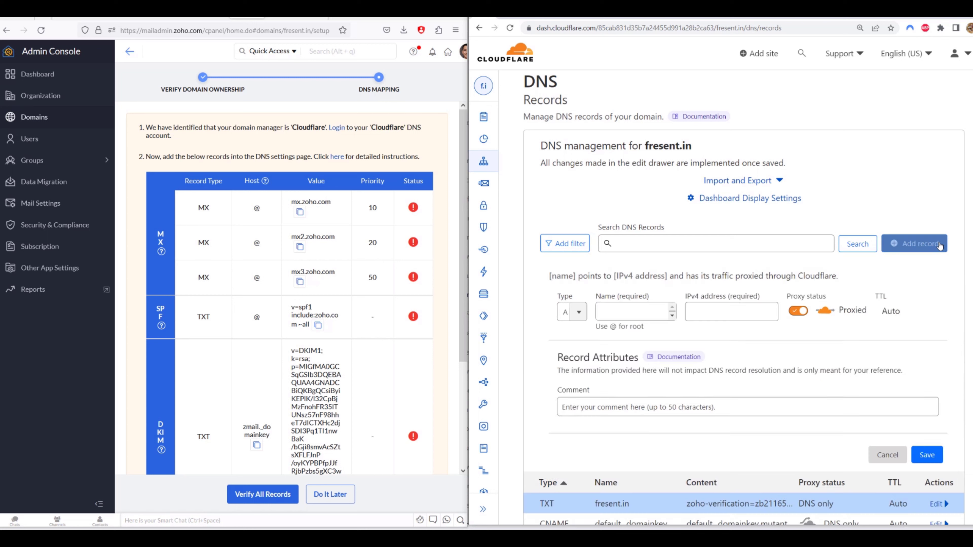
pyautogui.click(574, 316)
pyautogui.scroll(-3, 573, 364)
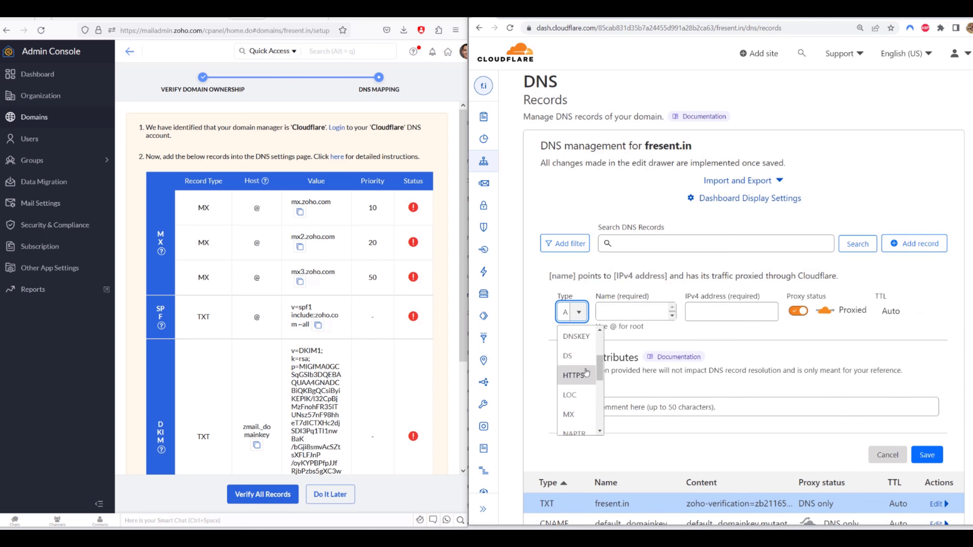
pyautogui.click(573, 365)
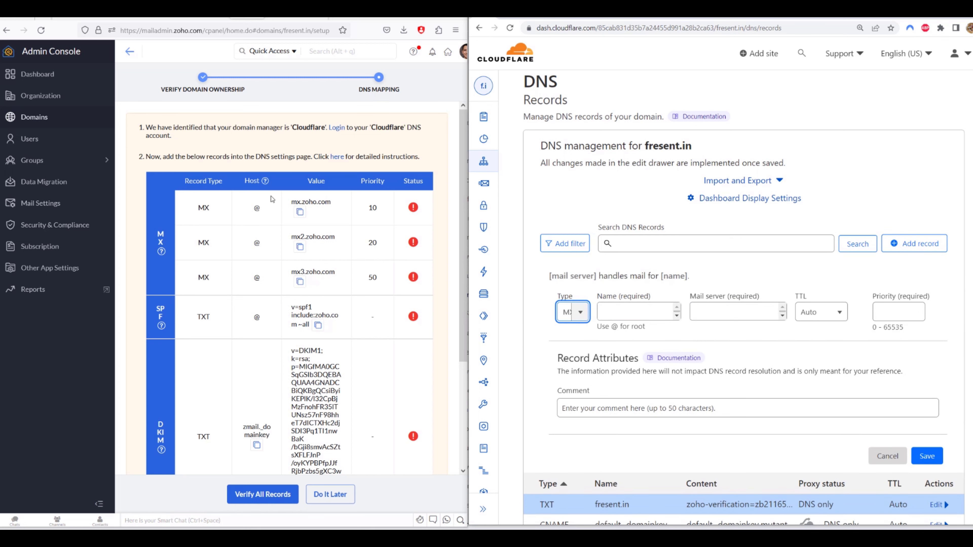
pyautogui.click(299, 212)
pyautogui.click(632, 312)
pyautogui.write('@')
pyautogui.click(724, 313)
pyautogui.hotkey('ctrl', 'v')
pyautogui.click(887, 311)
pyautogui.write('10')
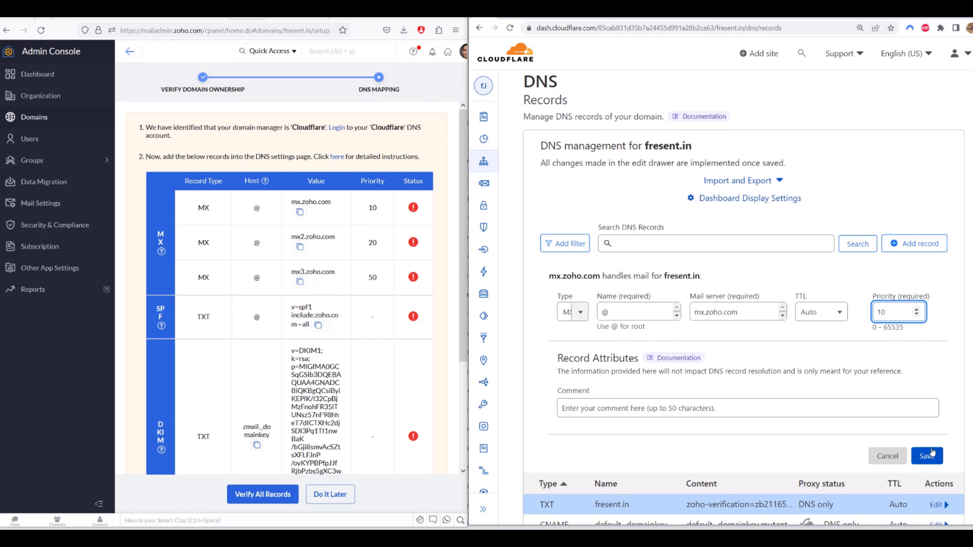
pyautogui.click(931, 454)
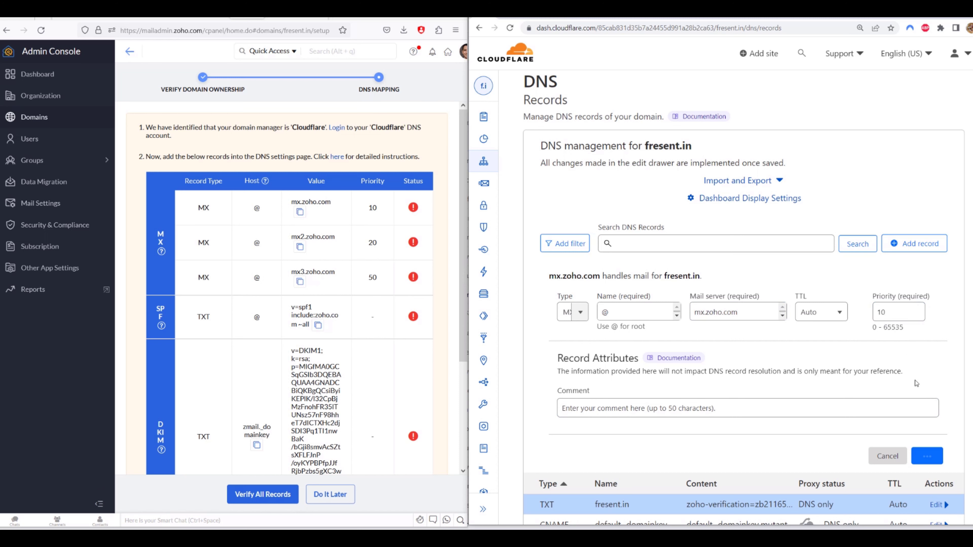
# Step: Add a second MX record @ pointing to mx2.zoho.com with priority 20
pyautogui.click(907, 313)
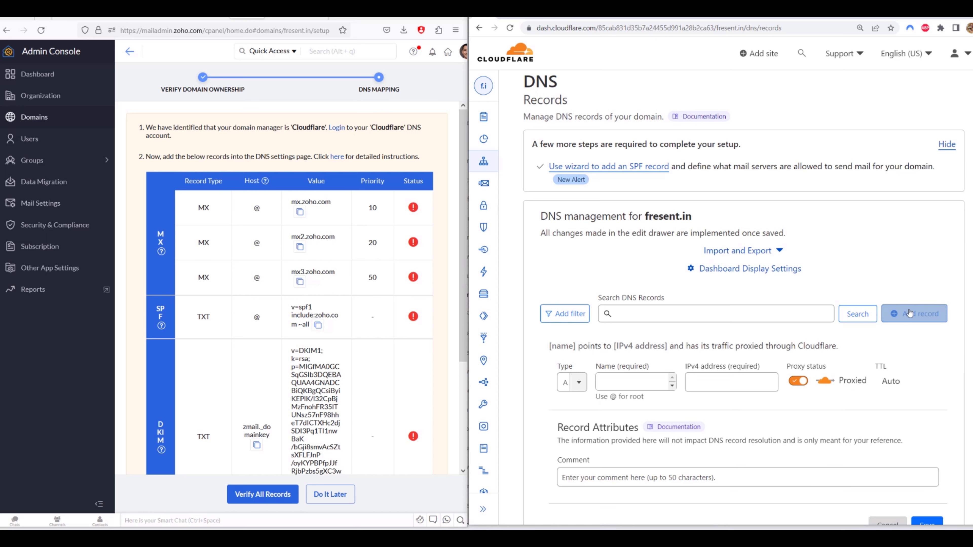
pyautogui.click(585, 391)
pyautogui.scroll(-3, 579, 440)
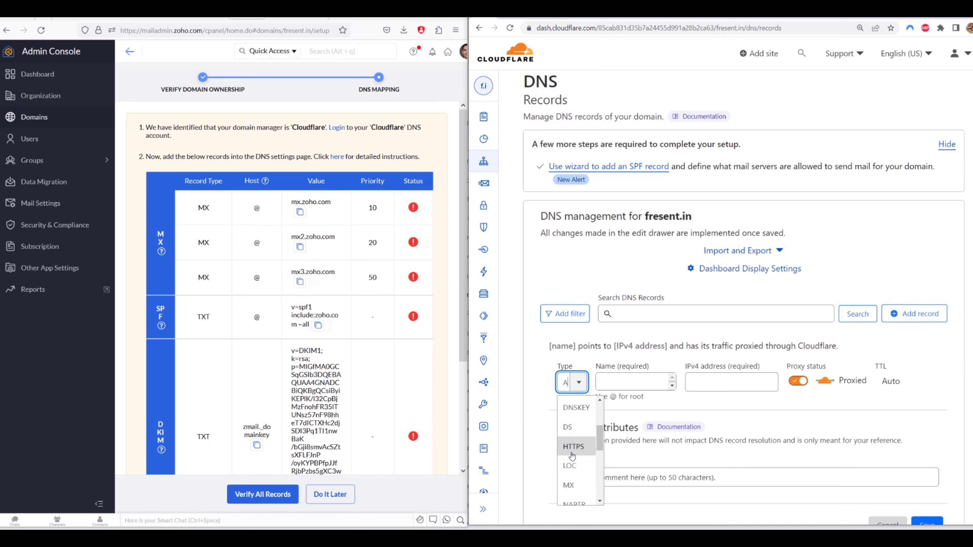
pyautogui.click(575, 453)
pyautogui.click(622, 382)
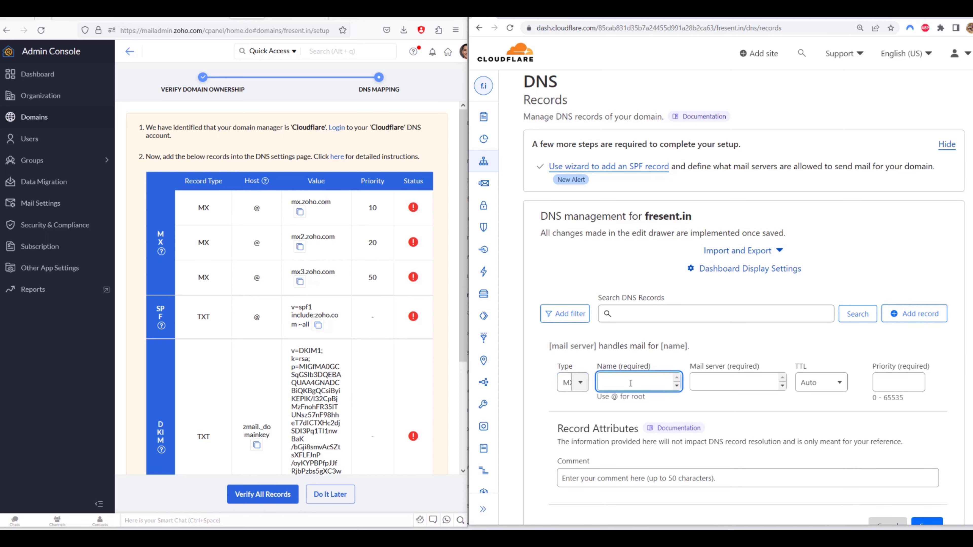
pyautogui.write('@')
pyautogui.click(727, 376)
pyautogui.hotkey('ctrl', 'v')
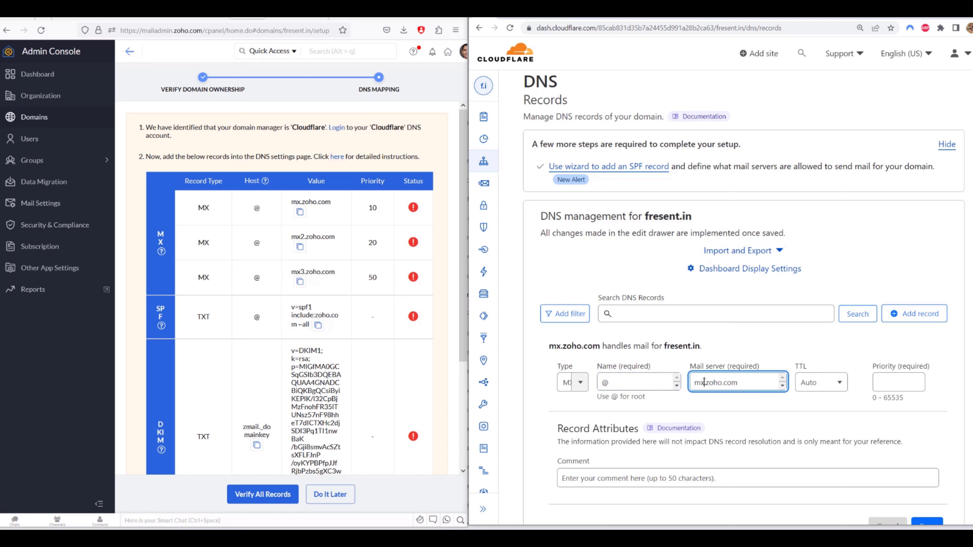
pyautogui.click(703, 382)
pyautogui.write('2')
pyautogui.click(883, 376)
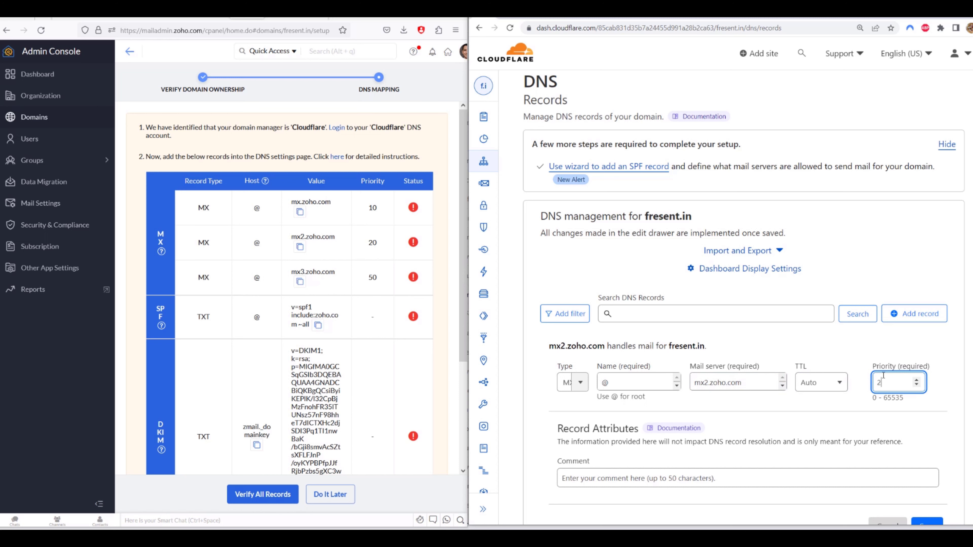
pyautogui.scroll(-1, 920, 488)
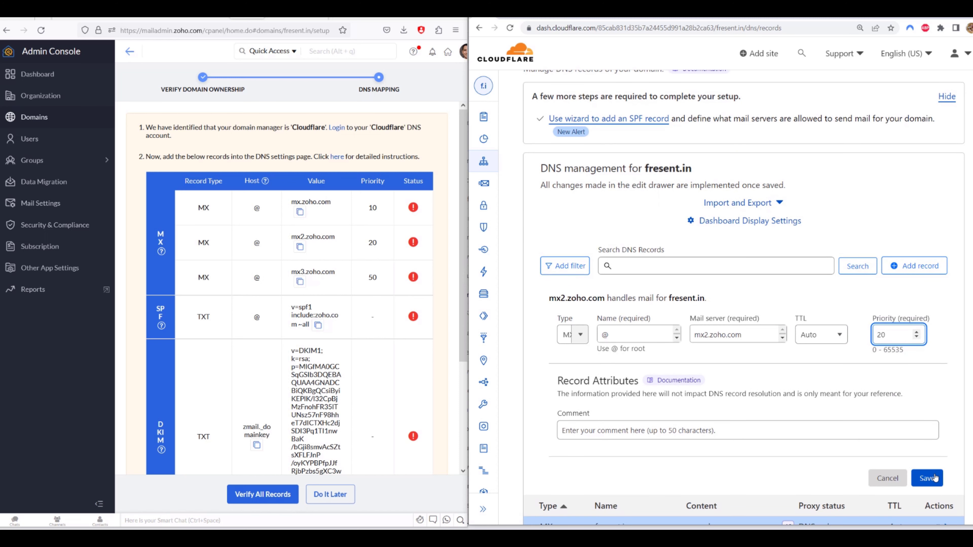
pyautogui.click(934, 478)
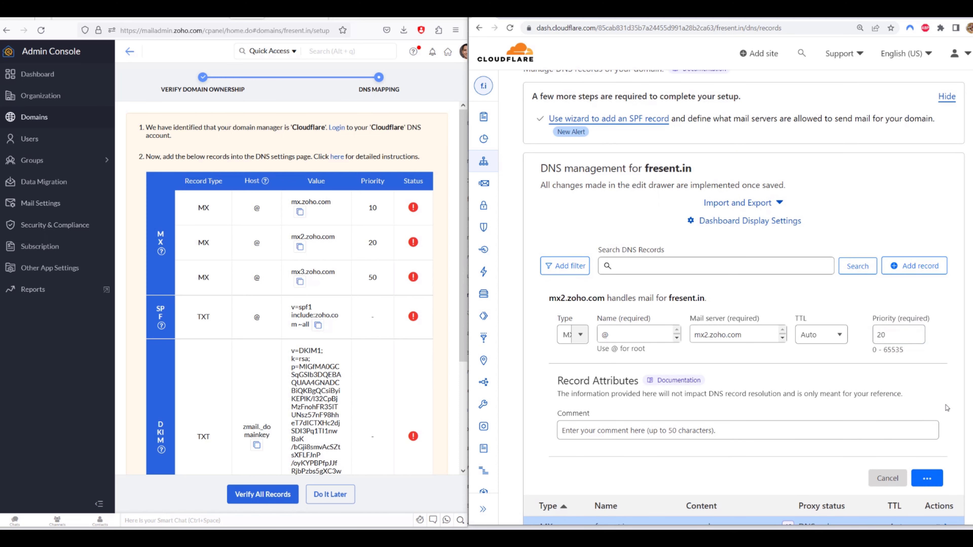
# Step: Add a third MX record @ pointing to mx3.zoho.com with priority 30
pyautogui.click(915, 267)
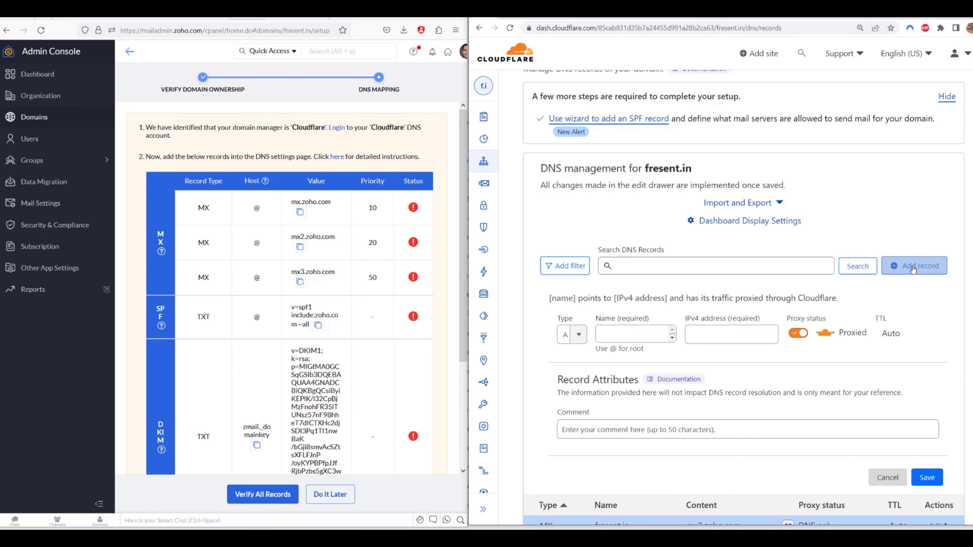
pyautogui.click(570, 339)
pyautogui.scroll(-3, 573, 387)
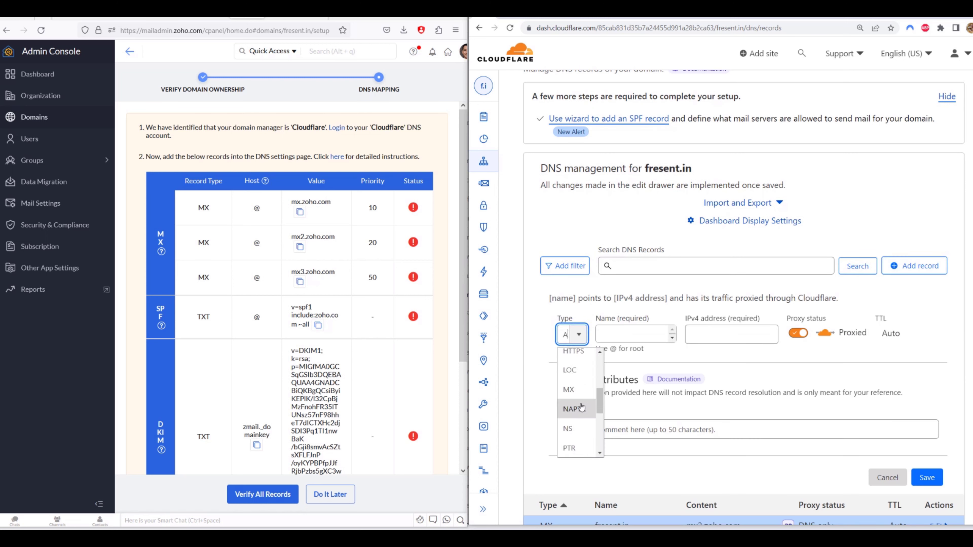
pyautogui.click(571, 406)
pyautogui.click(612, 335)
pyautogui.write('@')
pyautogui.click(709, 335)
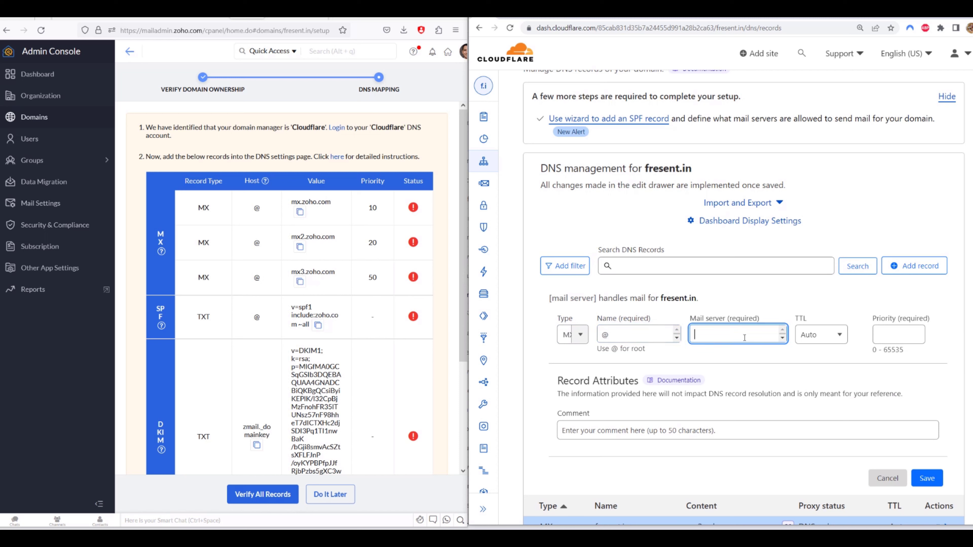
pyautogui.write('mx.zoho.com')
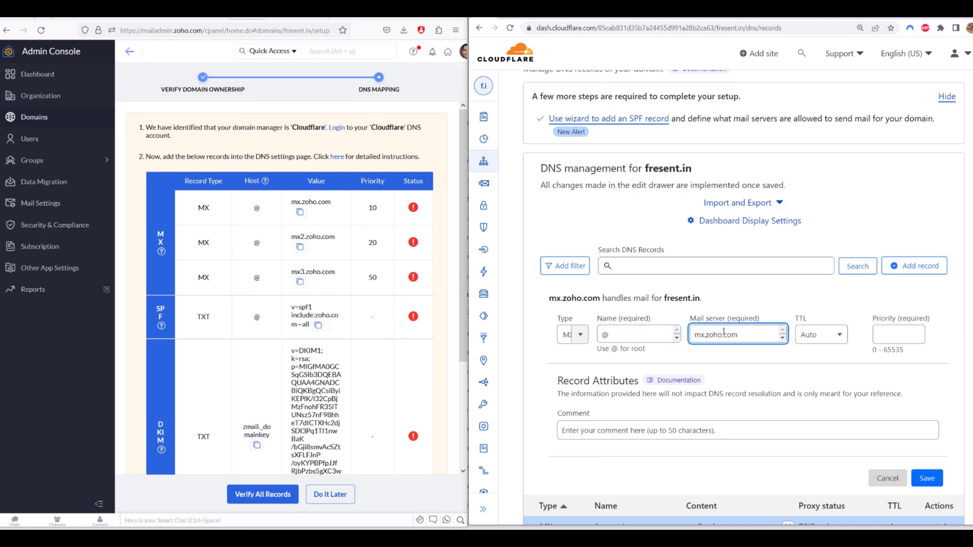
pyautogui.click(705, 333)
pyautogui.write('3')
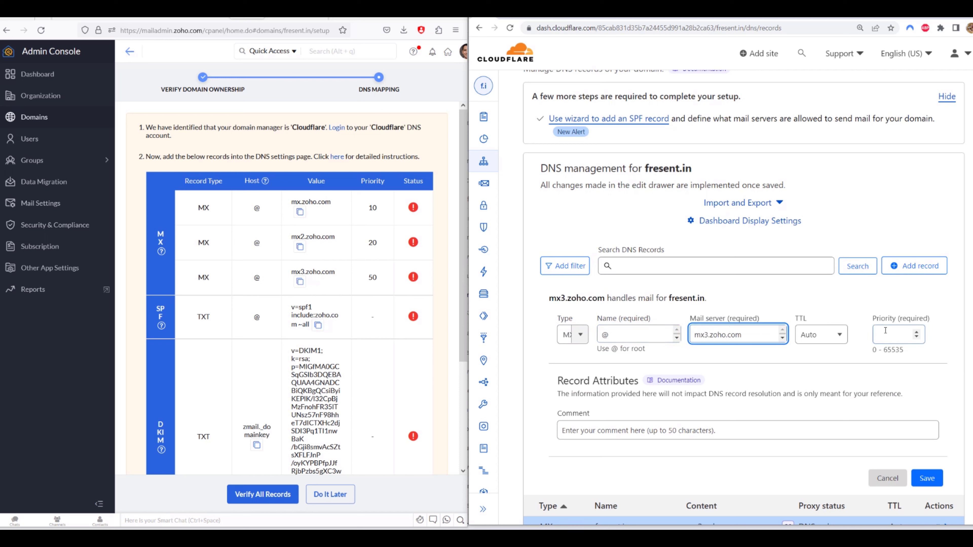
pyautogui.click(886, 331)
pyautogui.write('30')
pyautogui.press('Return')
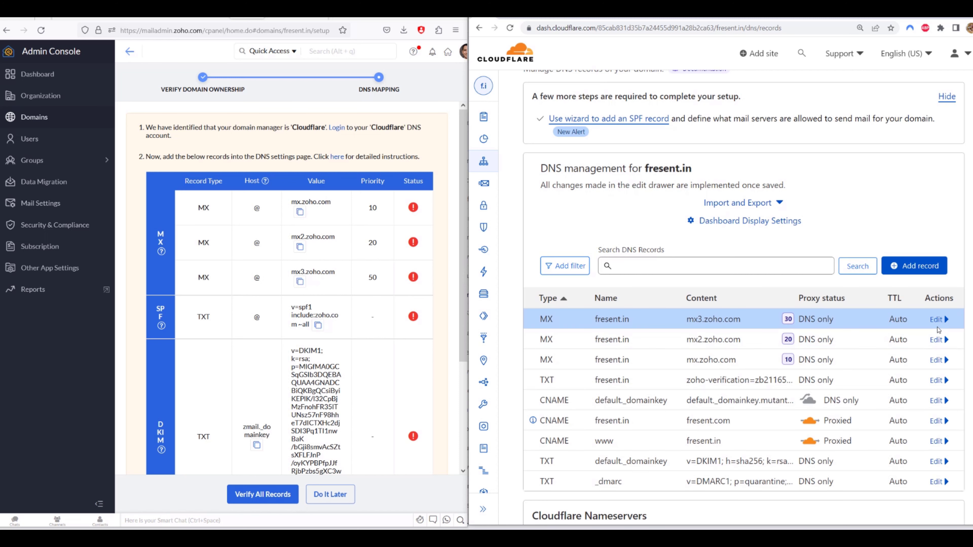
# Step: Save a TXT record @ with Zoho's SPF value v=spf1 include:zoho.com ~all
pyautogui.click(914, 263)
pyautogui.click(572, 335)
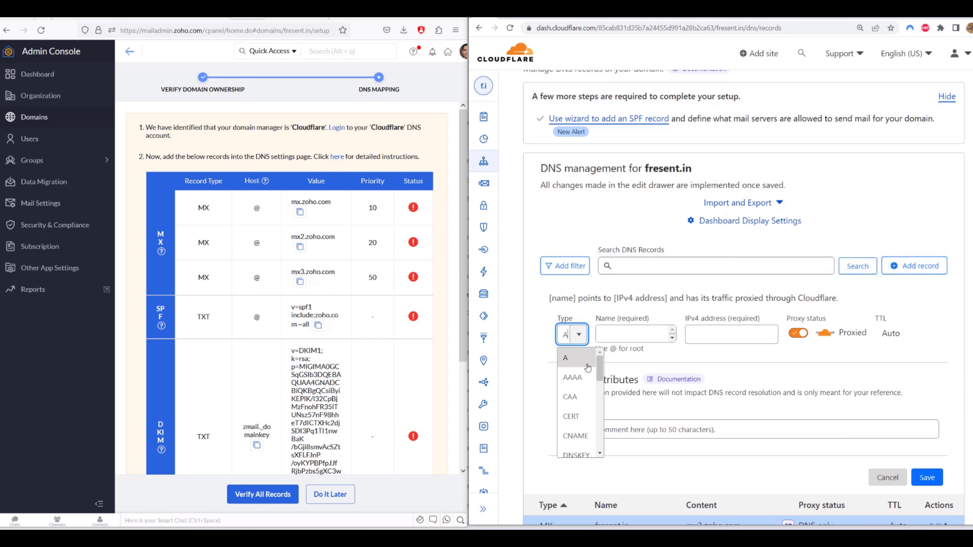
pyautogui.scroll(-5, 578, 395)
pyautogui.scroll(-3, 578, 402)
pyautogui.click(575, 441)
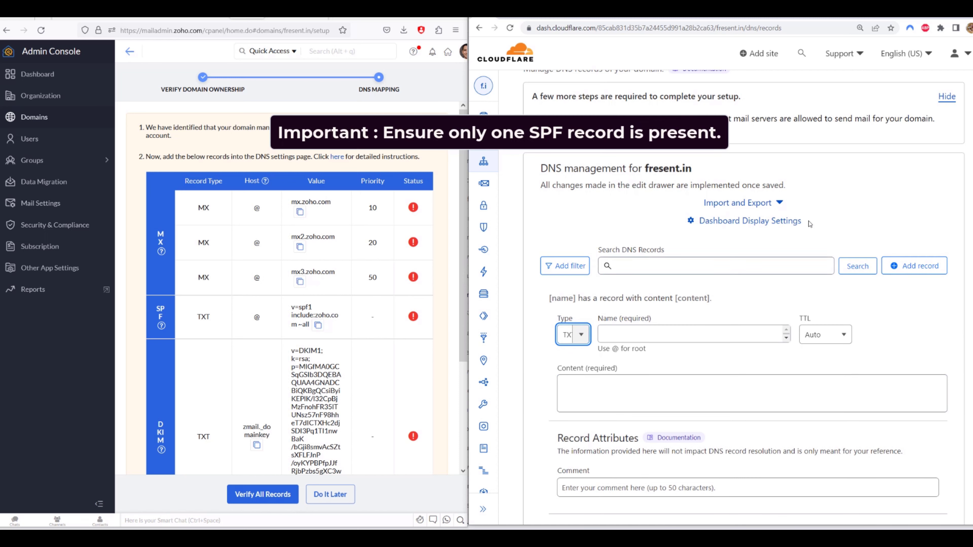
pyautogui.click(318, 325)
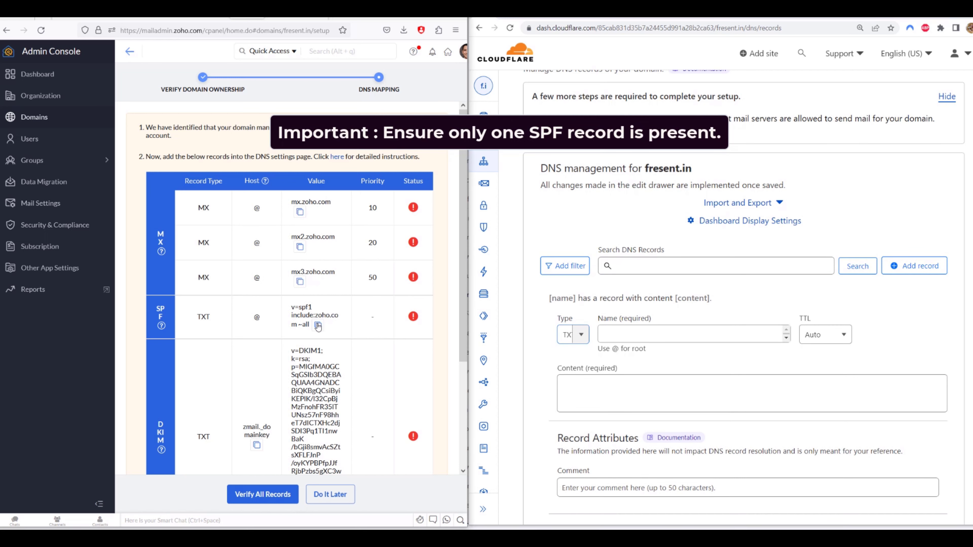
pyautogui.click(733, 337)
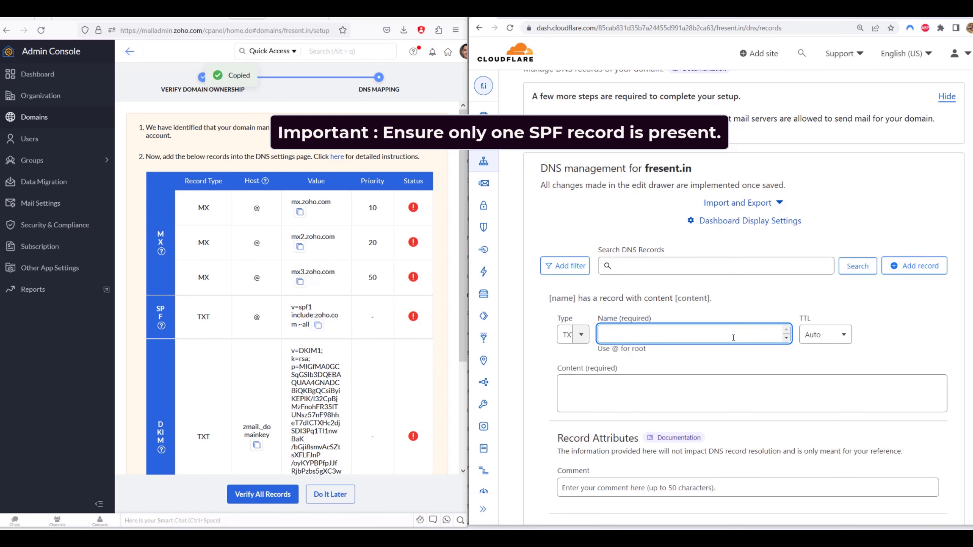
pyautogui.write('@')
pyautogui.click(727, 393)
pyautogui.hotkey('ctrl', 'v')
pyautogui.scroll(-5, 919, 345)
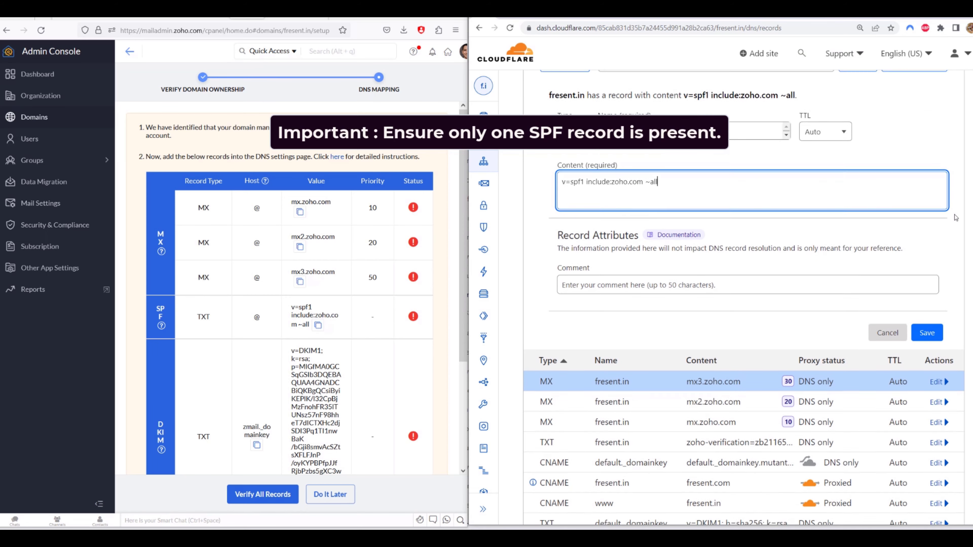
pyautogui.scroll(-3, 955, 218)
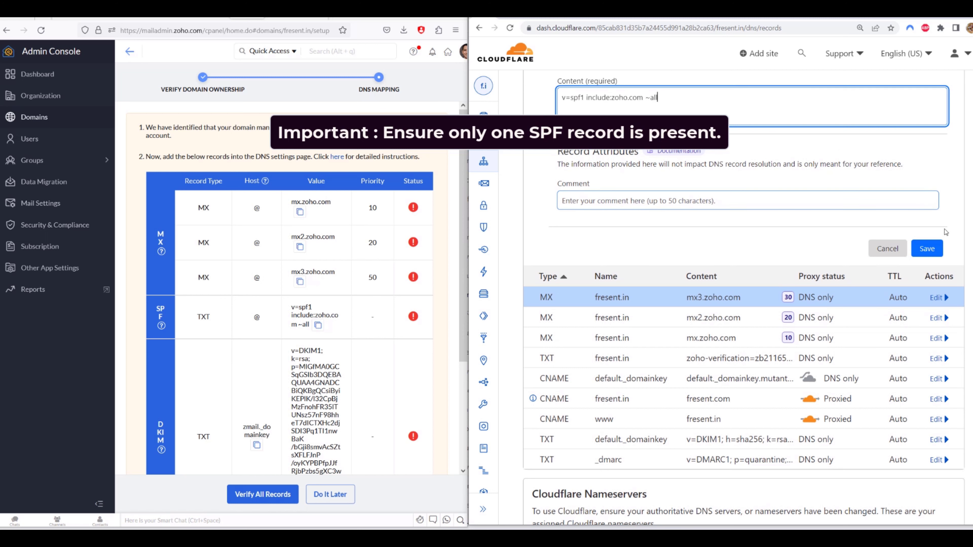
pyautogui.click(930, 250)
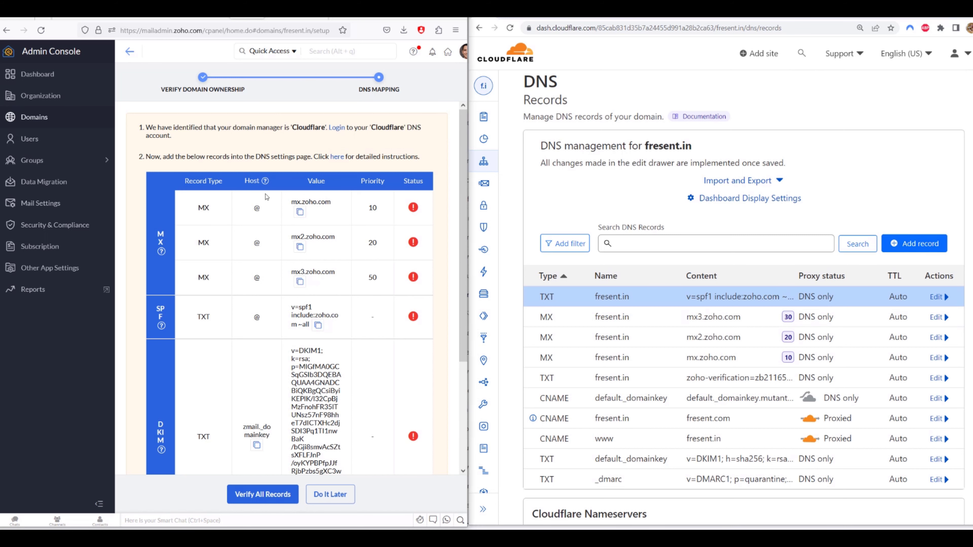
pyautogui.click(923, 247)
# Step: Save a TXT record named zmail._domainkey containing Zoho's v=DKIM1 key
pyautogui.click(573, 312)
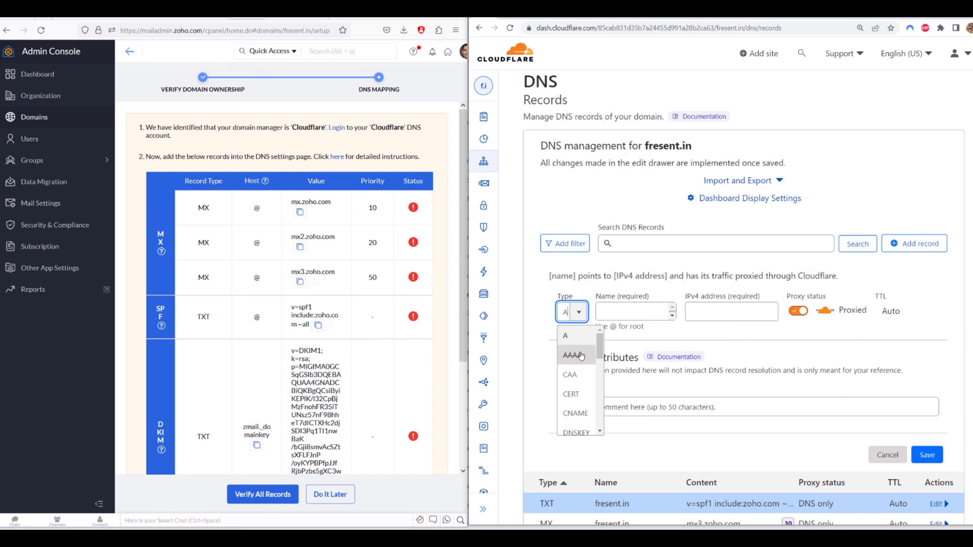
pyautogui.scroll(-5, 581, 356)
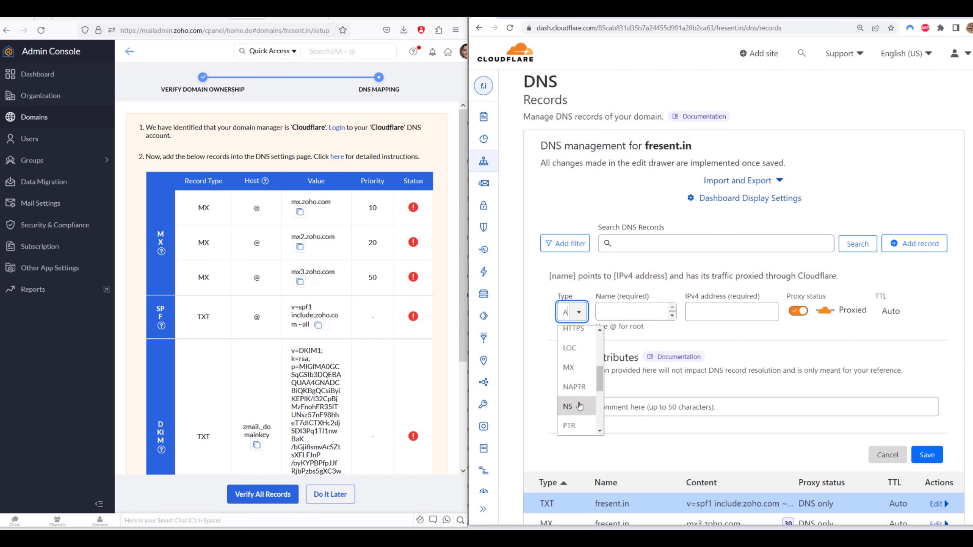
pyautogui.scroll(-5, 579, 406)
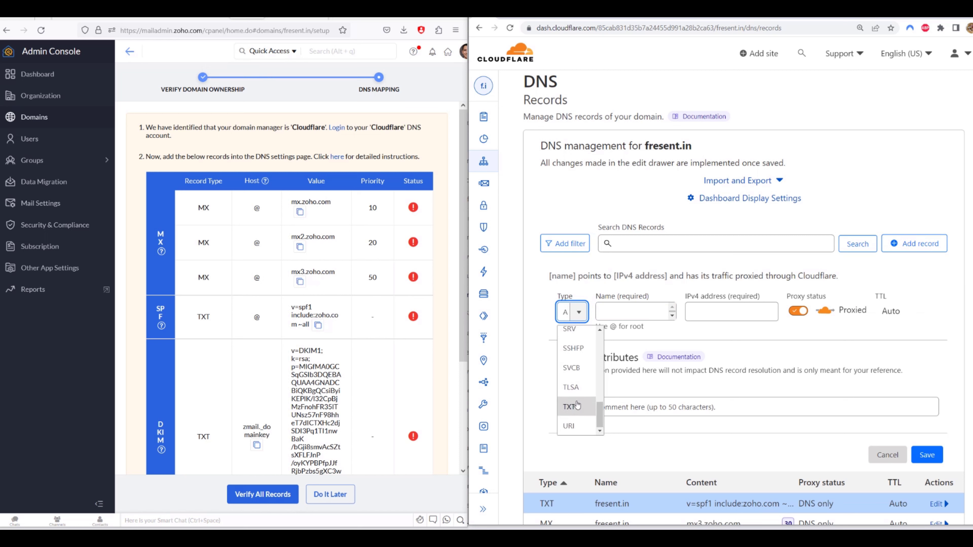
pyautogui.click(578, 405)
pyautogui.click(689, 312)
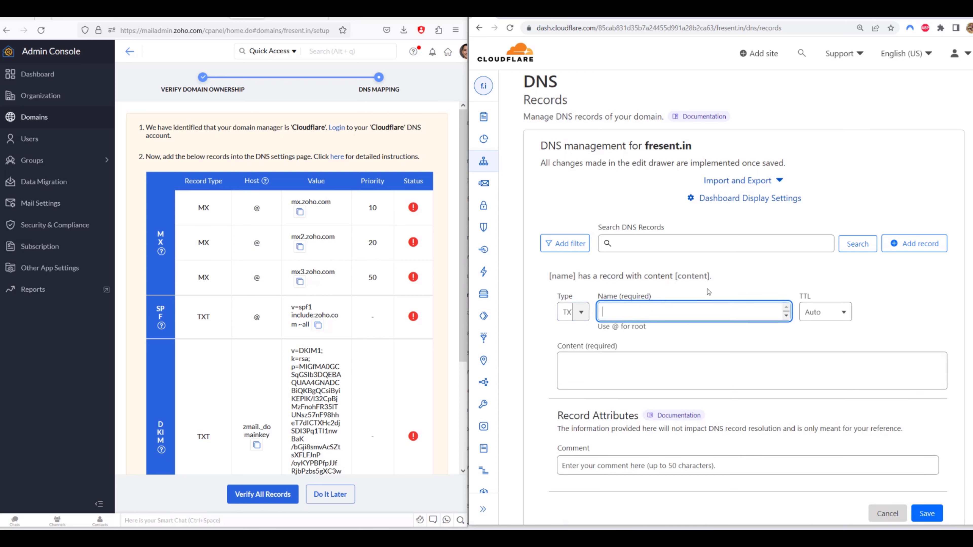
pyautogui.write('zmail._domainkey')
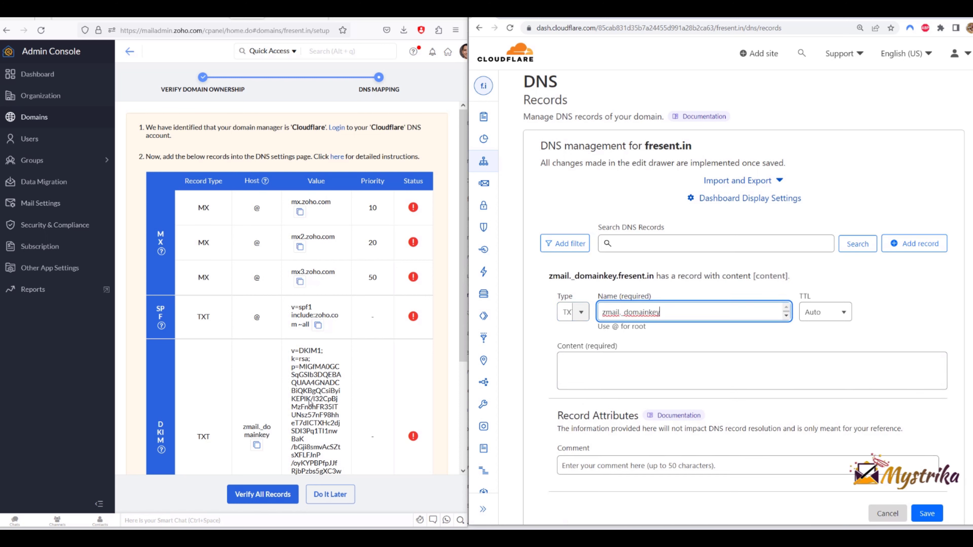
pyautogui.scroll(-4, 310, 403)
pyautogui.click(308, 375)
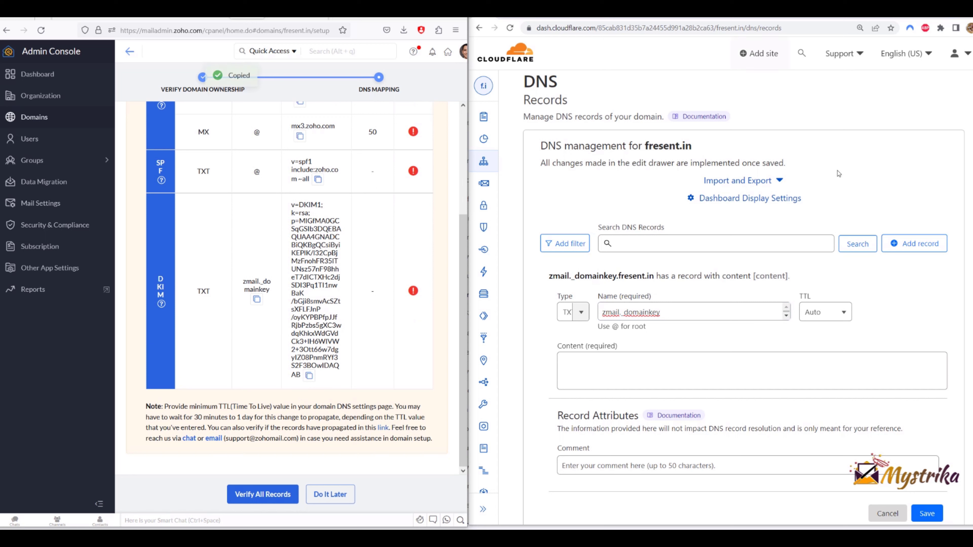
pyautogui.click(808, 360)
pyautogui.hotkey('ctrl', 'v')
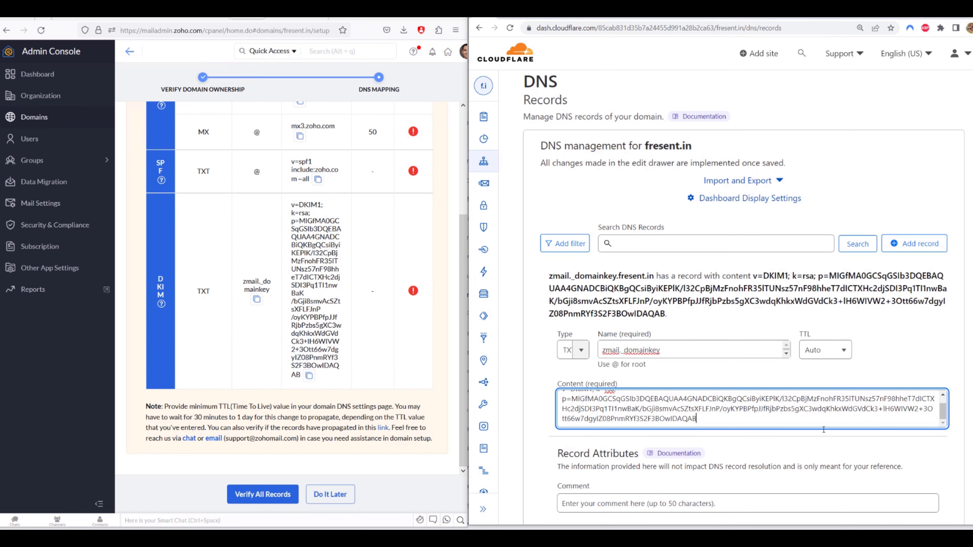
pyautogui.scroll(-3, 814, 411)
pyautogui.click(927, 456)
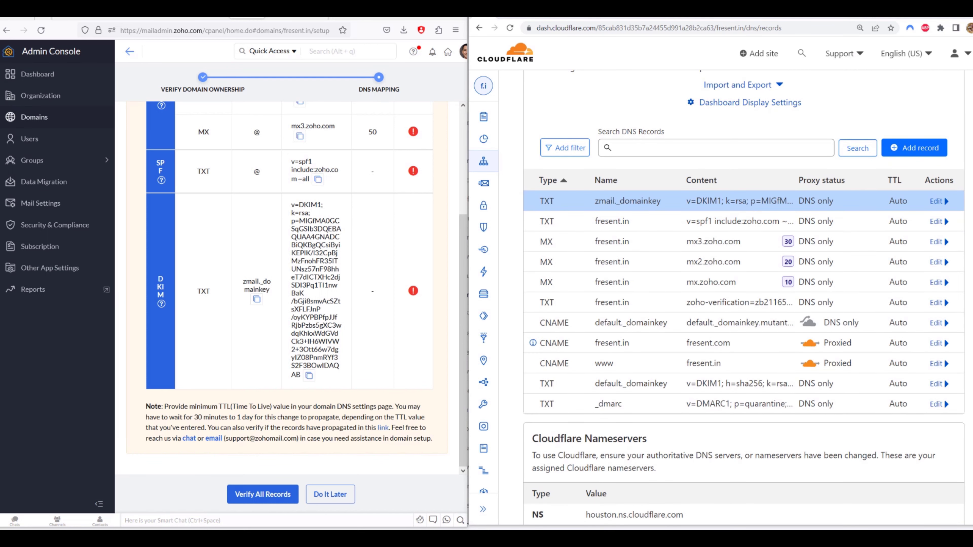
# Step: Add a _dmarc TXT record with content v=DMARC1; p=quarantine; adkim=s
pyautogui.click(915, 148)
pyautogui.click(580, 217)
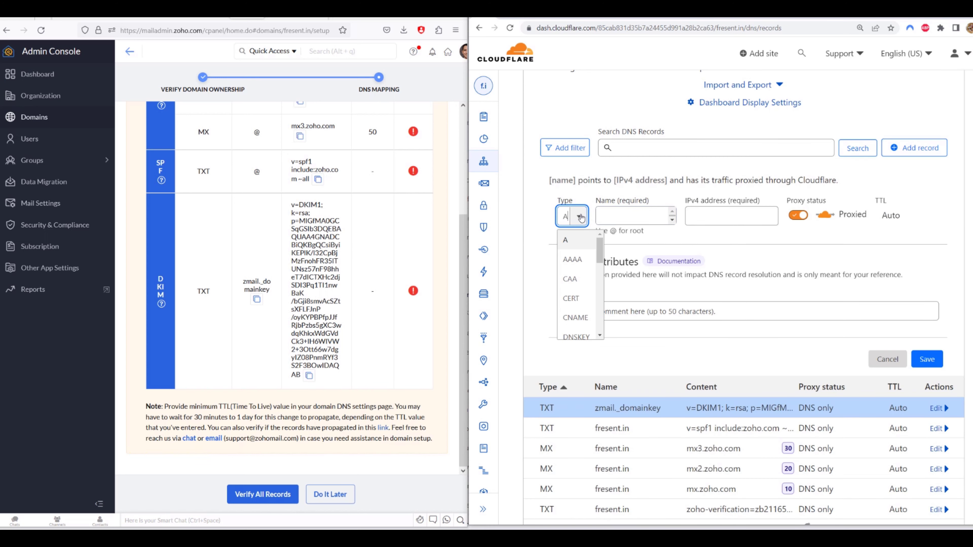
pyautogui.scroll(-6, 566, 293)
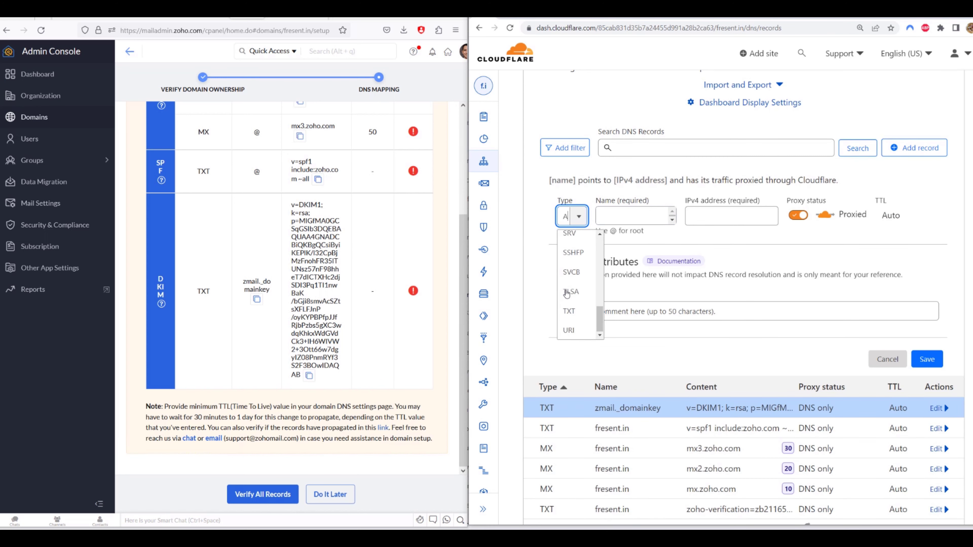
pyautogui.click(569, 311)
pyautogui.click(634, 218)
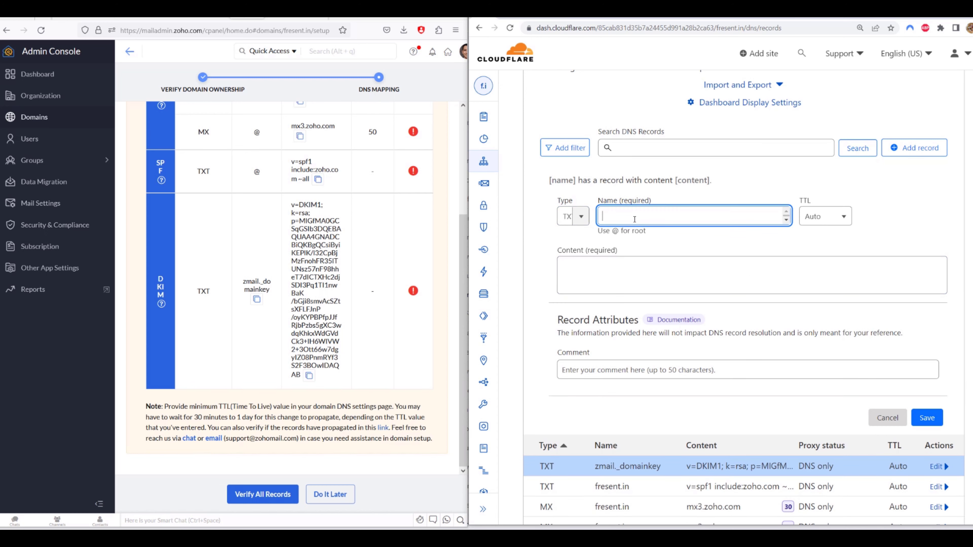
pyautogui.write('_dmarc')
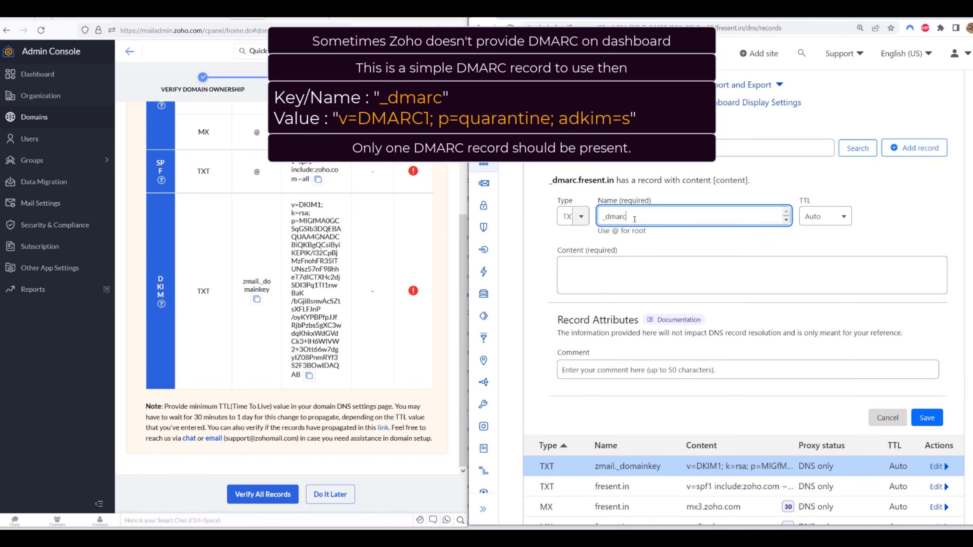
pyautogui.click(654, 263)
pyautogui.hotkey('ctrl', 'v')
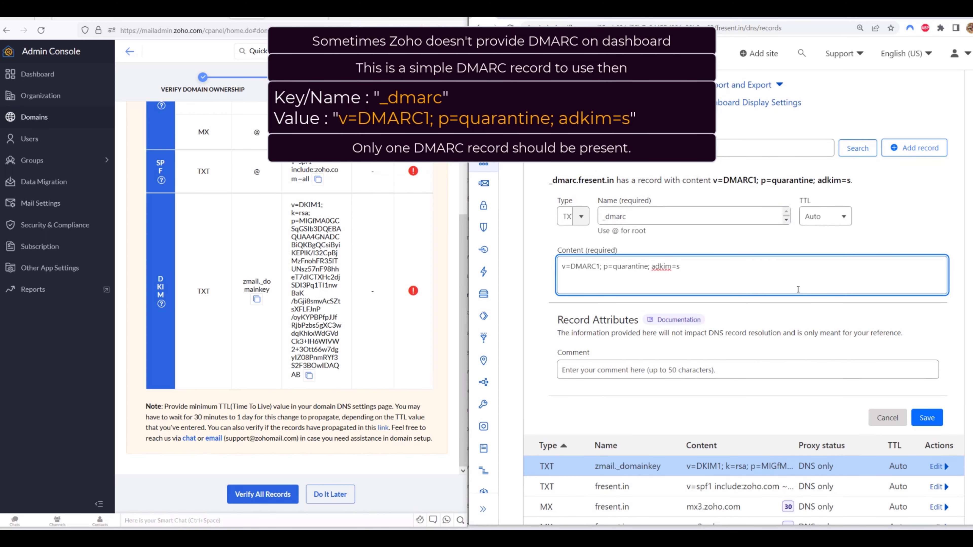
pyautogui.click(926, 419)
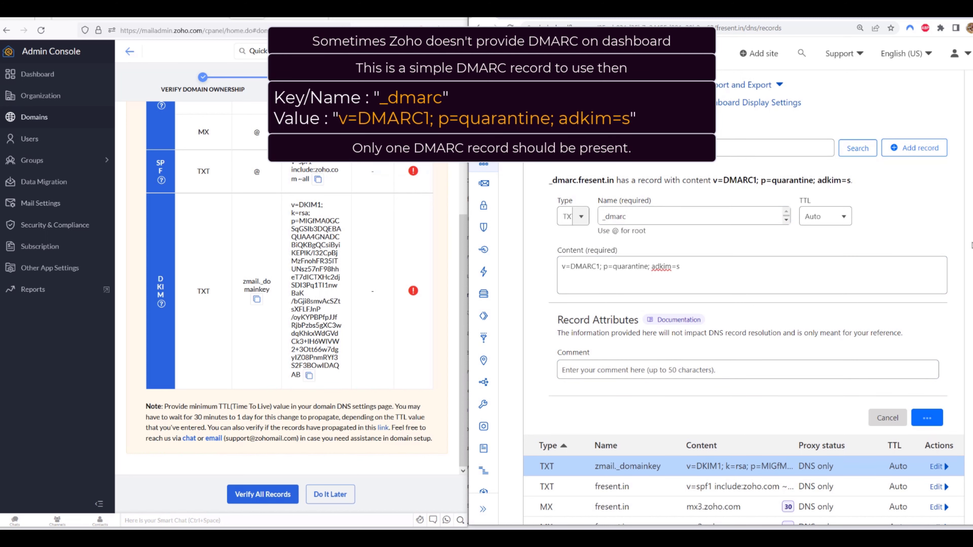
# Step: Open the saved _dmarc record to check its content value
pyautogui.scroll(-7, 935, 383)
pyautogui.click(937, 382)
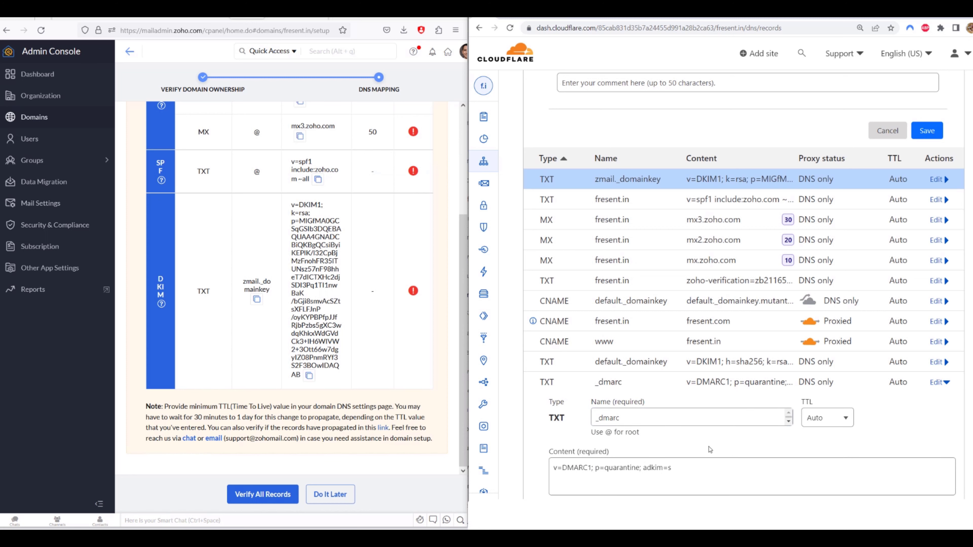
pyautogui.click(676, 463)
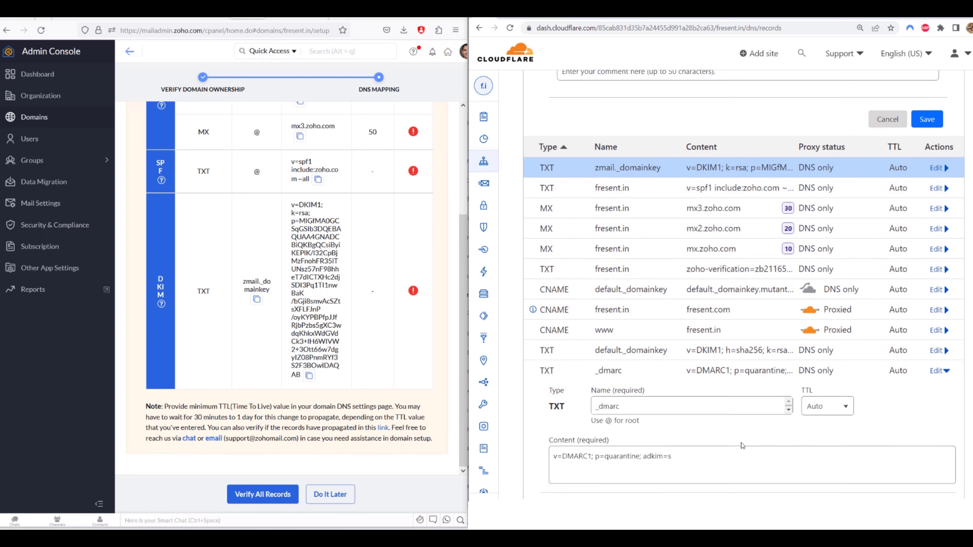
pyautogui.click(790, 382)
pyautogui.scroll(-5, 790, 382)
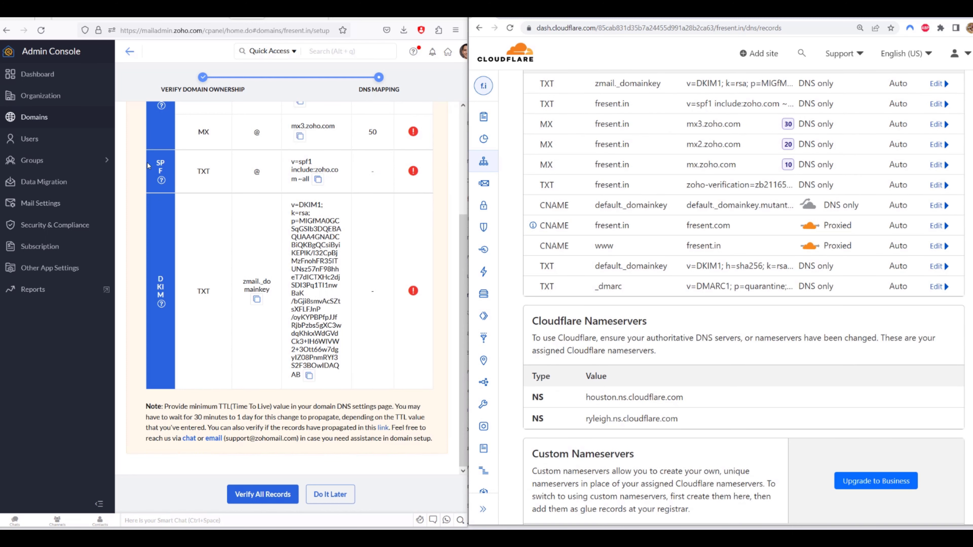
# Step: Verify all DNS records in Zoho and proceed back to the Domains list
pyautogui.click(254, 504)
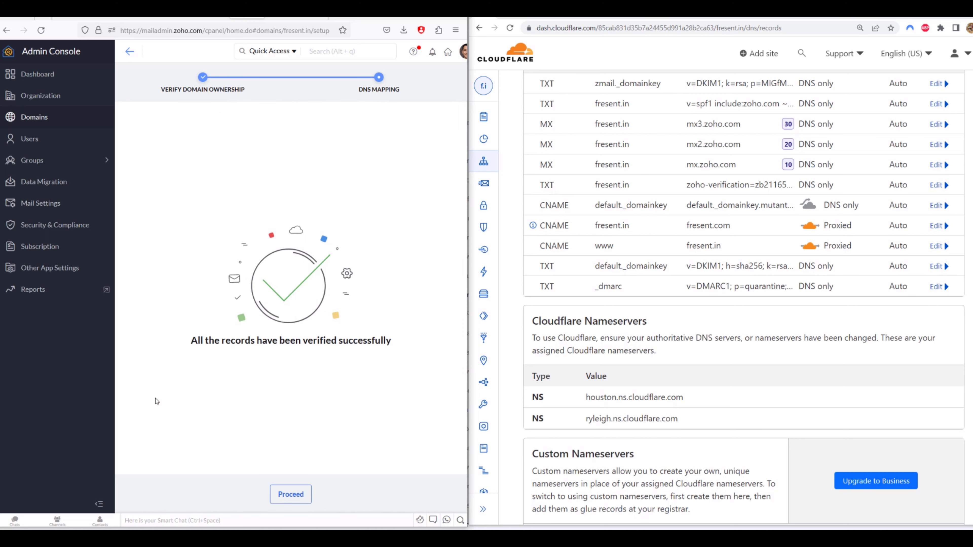
pyautogui.click(290, 494)
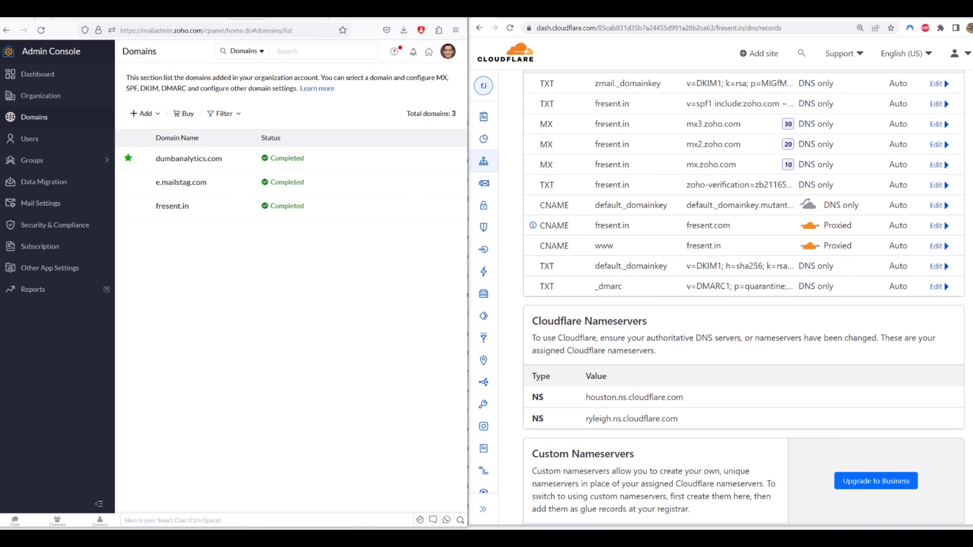
# Step: Start a new user in Users and enter the user's first and last name
pyautogui.click(46, 146)
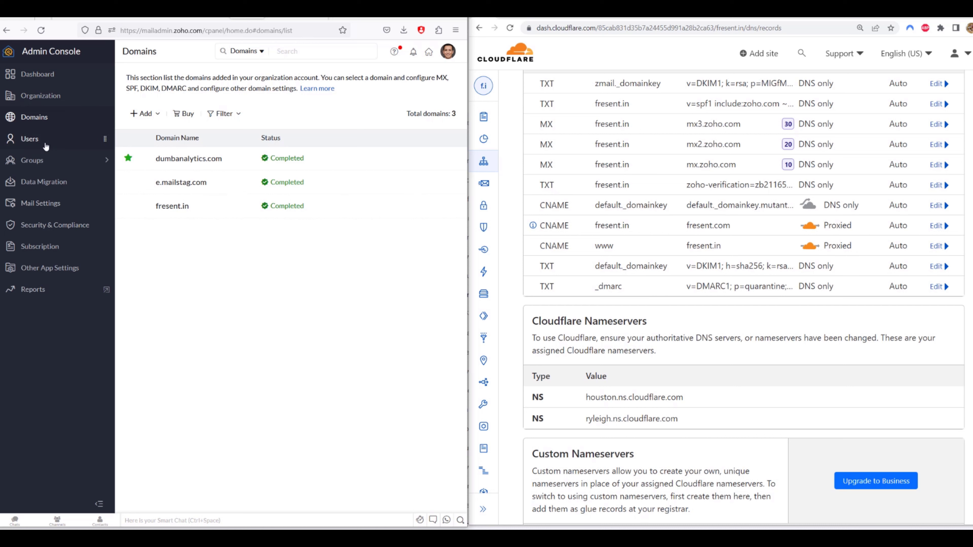
pyautogui.click(142, 118)
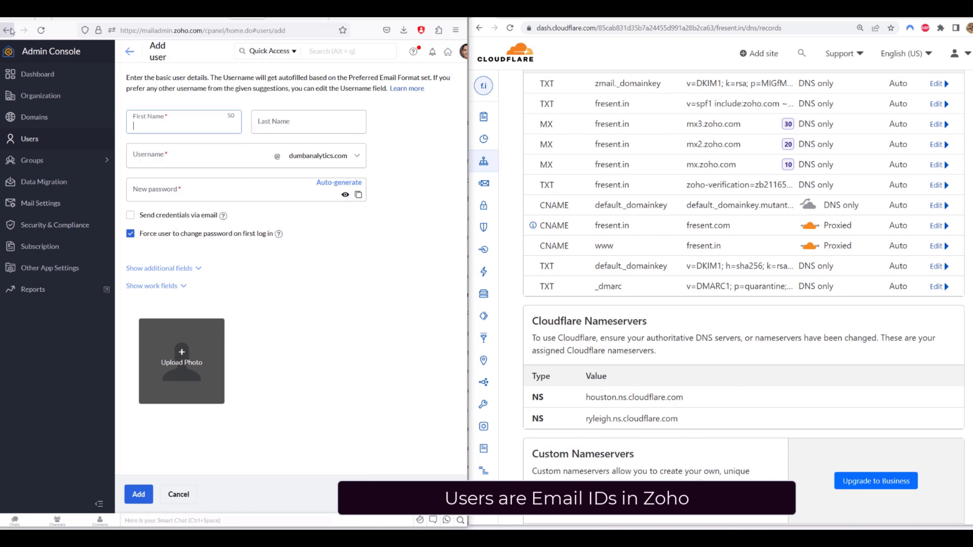
pyautogui.write('jennifer')
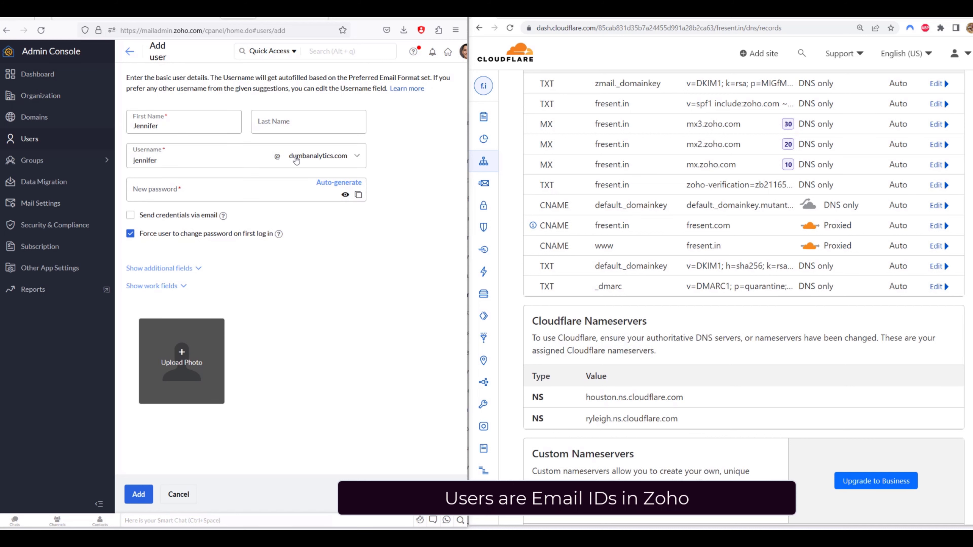
pyautogui.click(306, 121)
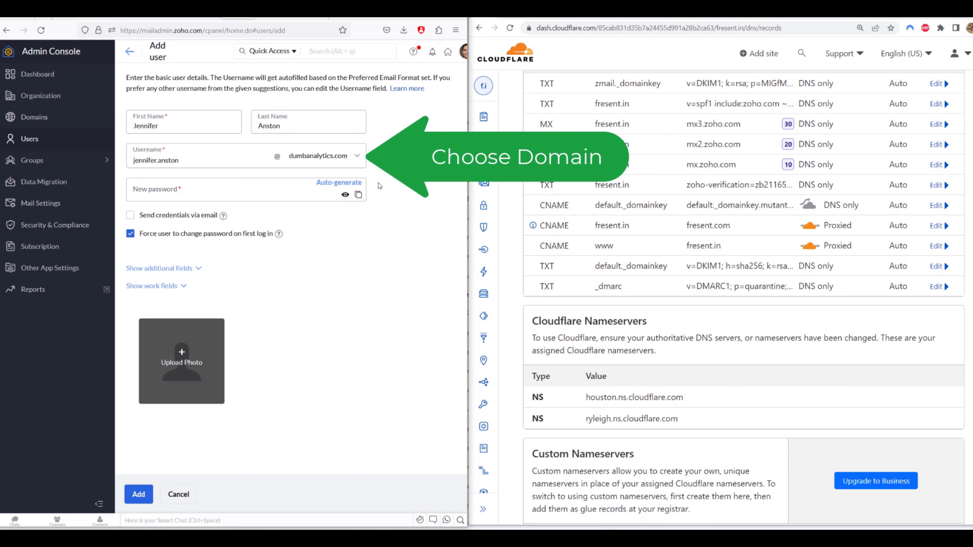
# Step: Disable forced password change, set the user's password, and create the account
pyautogui.click(149, 235)
pyautogui.click(279, 193)
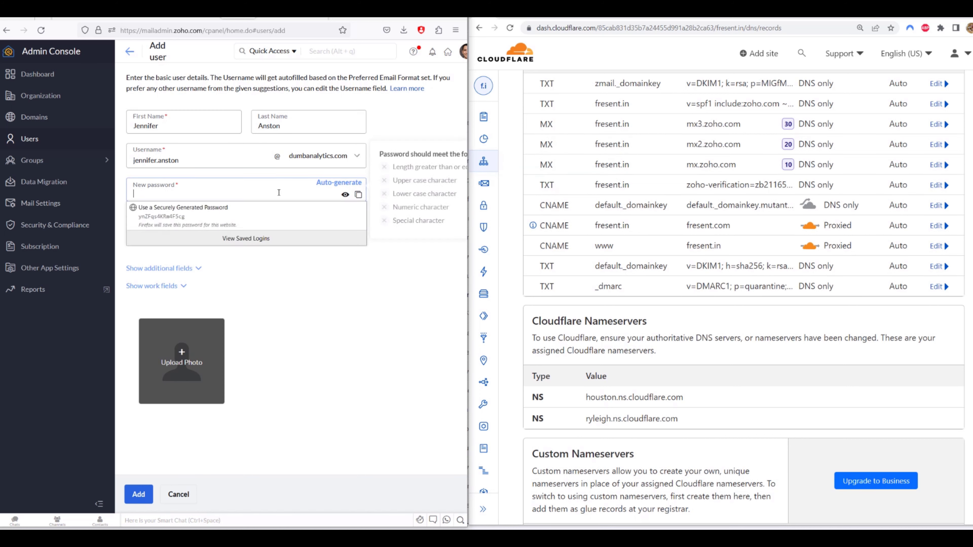
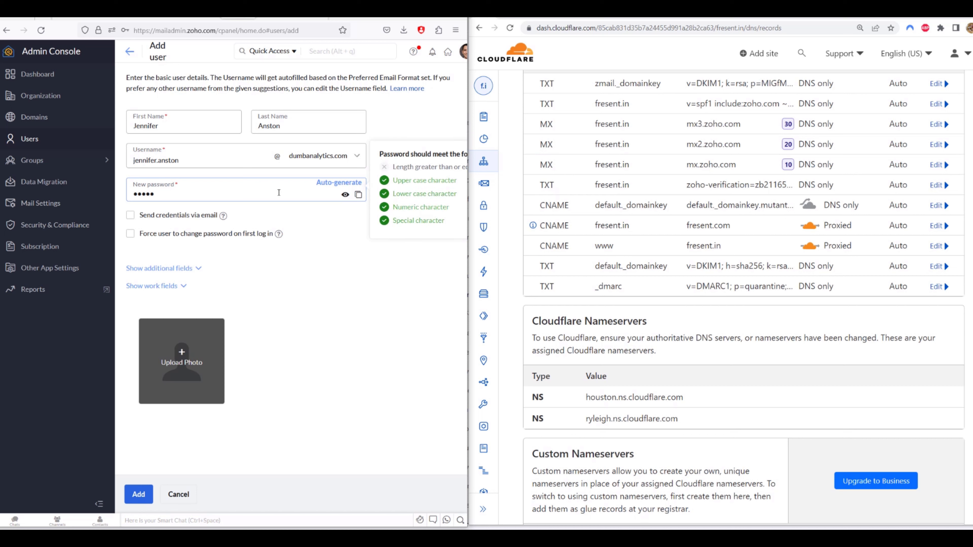
pyautogui.press('Tab')
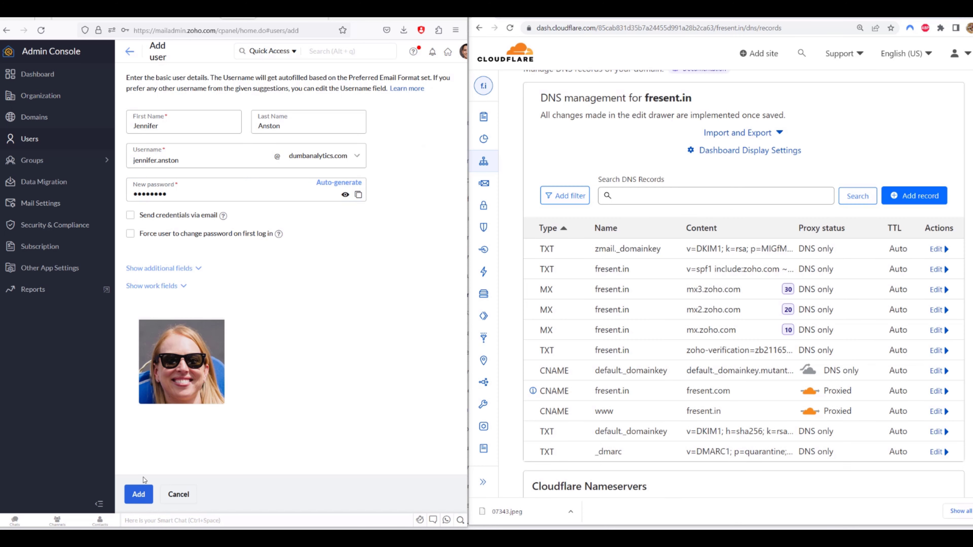
pyautogui.click(135, 498)
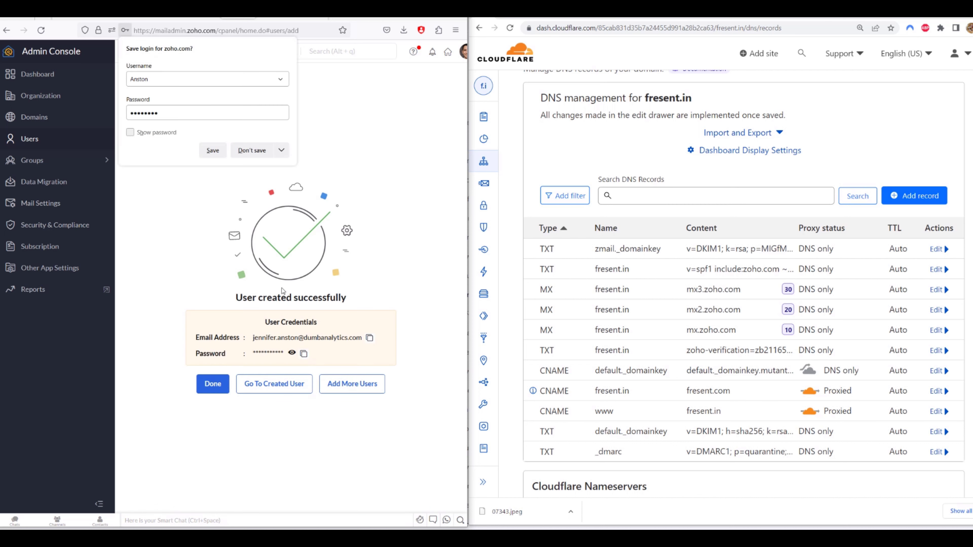
pyautogui.click(209, 381)
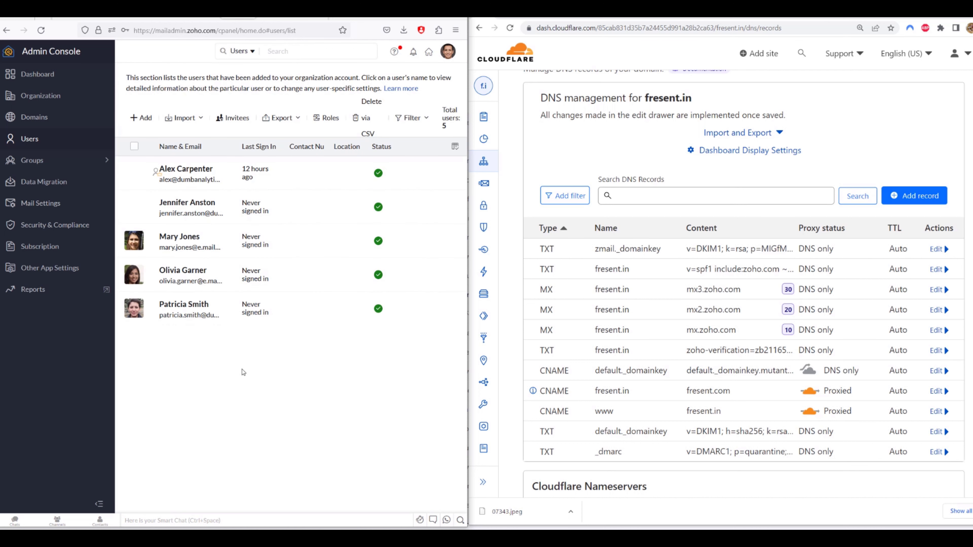
# Step: Switch on IMAP access and ActiveSync in the new user's mailbox settings
pyautogui.click(293, 207)
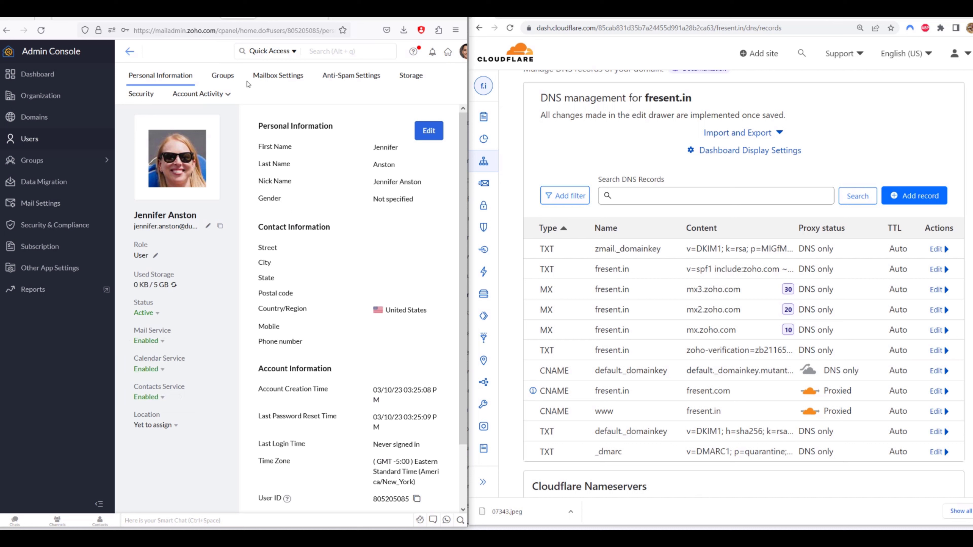
pyautogui.click(280, 79)
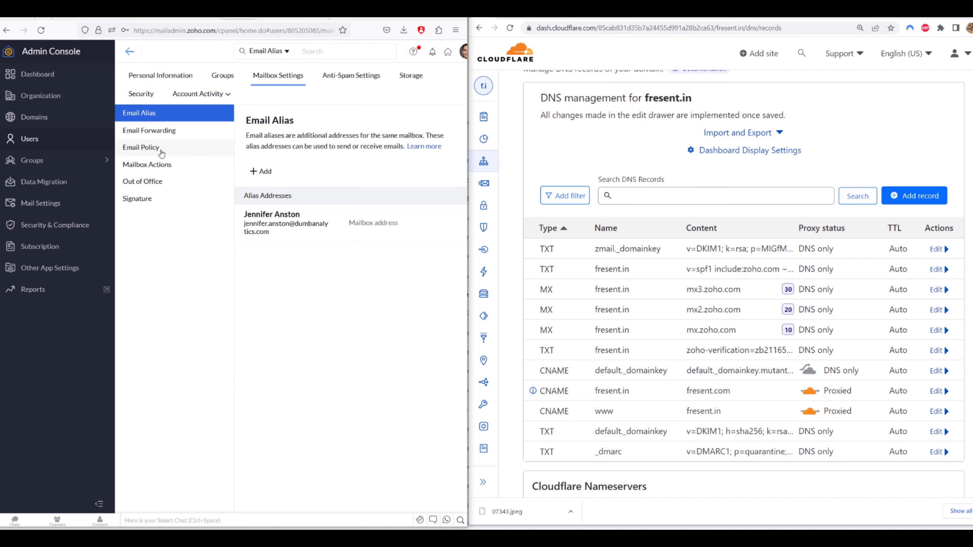
pyautogui.click(157, 164)
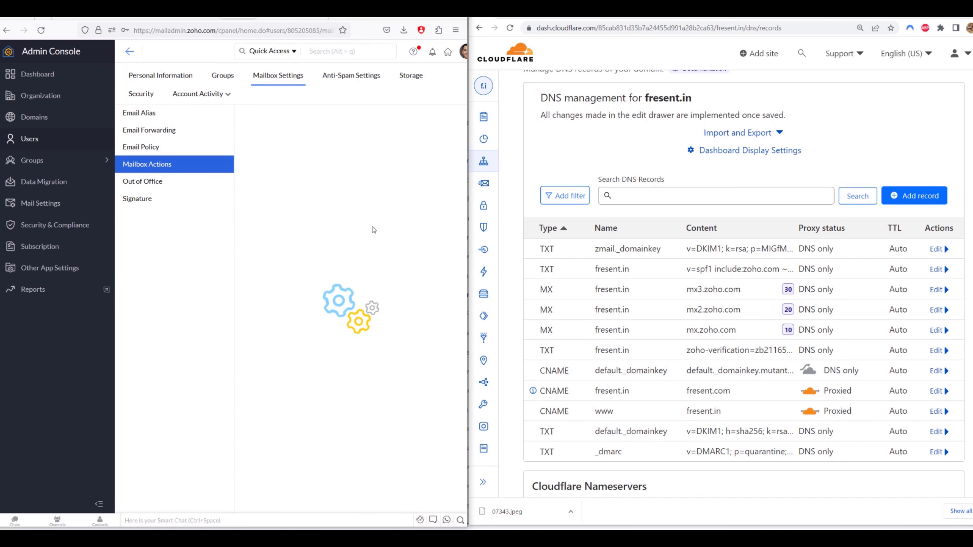
pyautogui.click(384, 346)
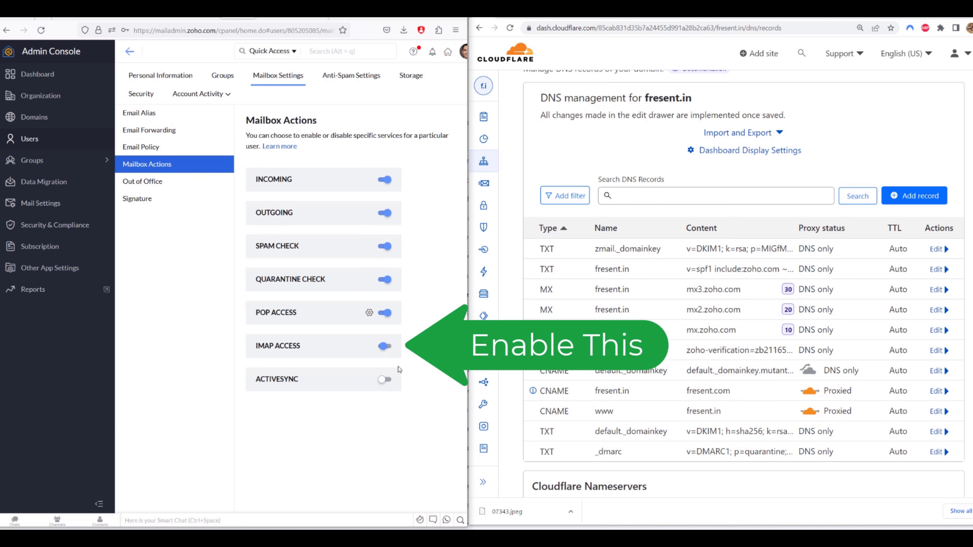
pyautogui.click(391, 379)
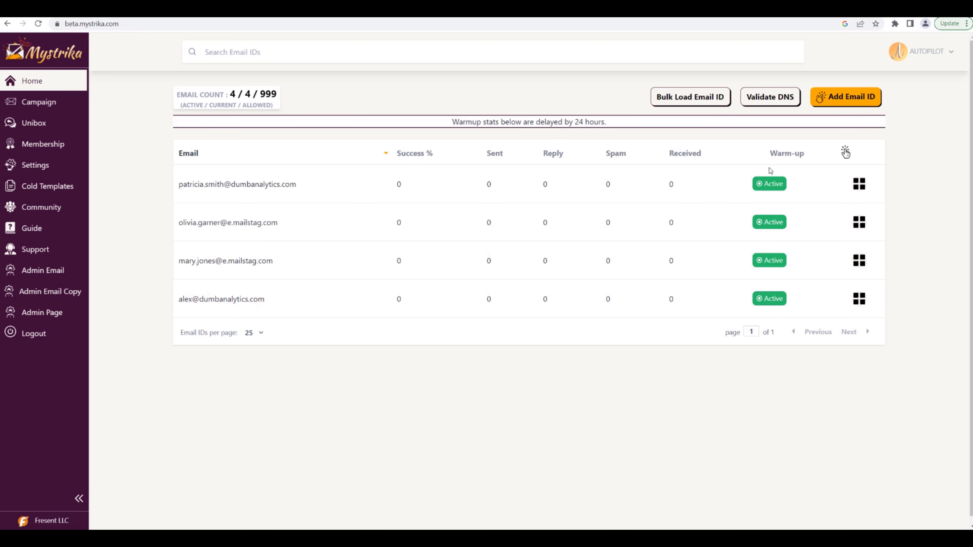
pyautogui.click(850, 97)
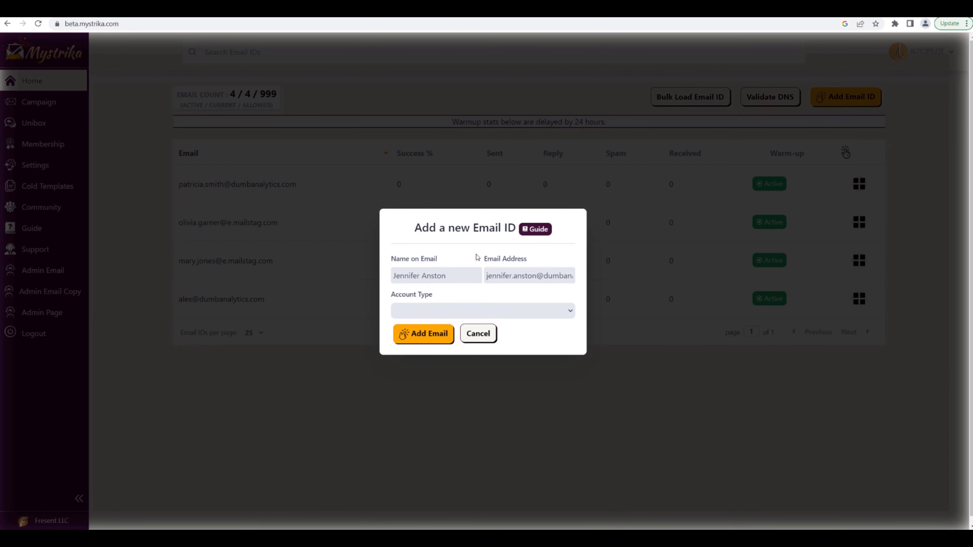
# Step: Add the new Zoho mailbox in Mystrika with account type SMTP / IMAP
pyautogui.click(512, 311)
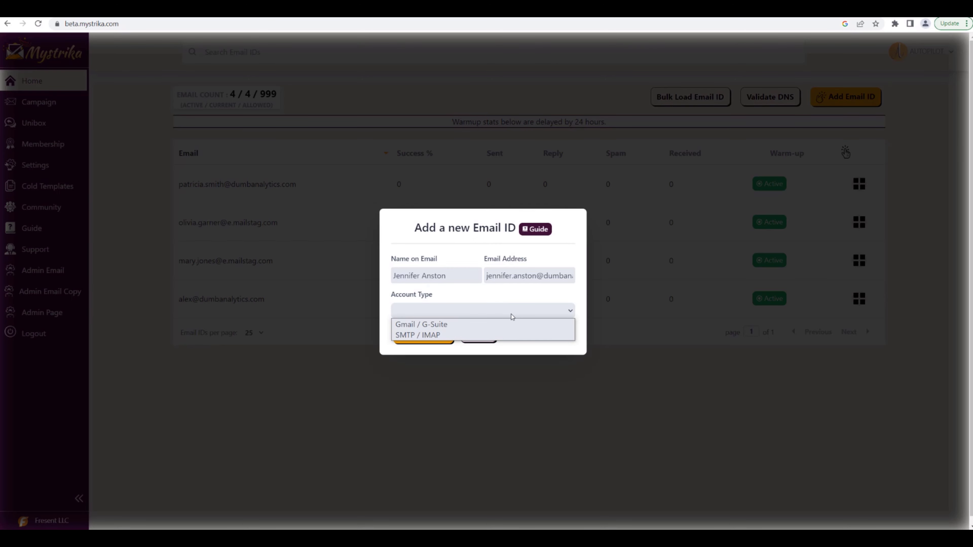
pyautogui.click(519, 334)
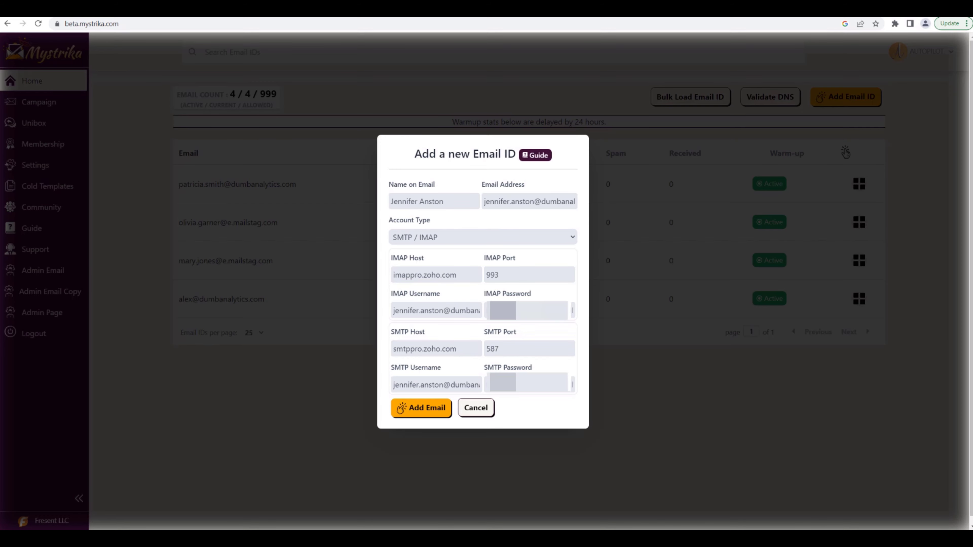
pyautogui.click(428, 413)
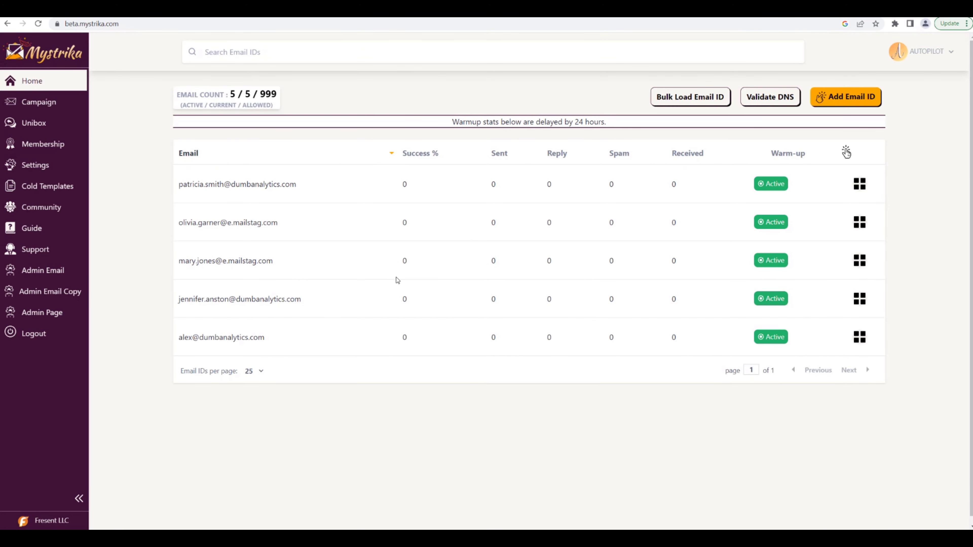
# Step: Open the mailbox's Warm UP Config and select the Max Daily Warmup emails value
pyautogui.click(859, 298)
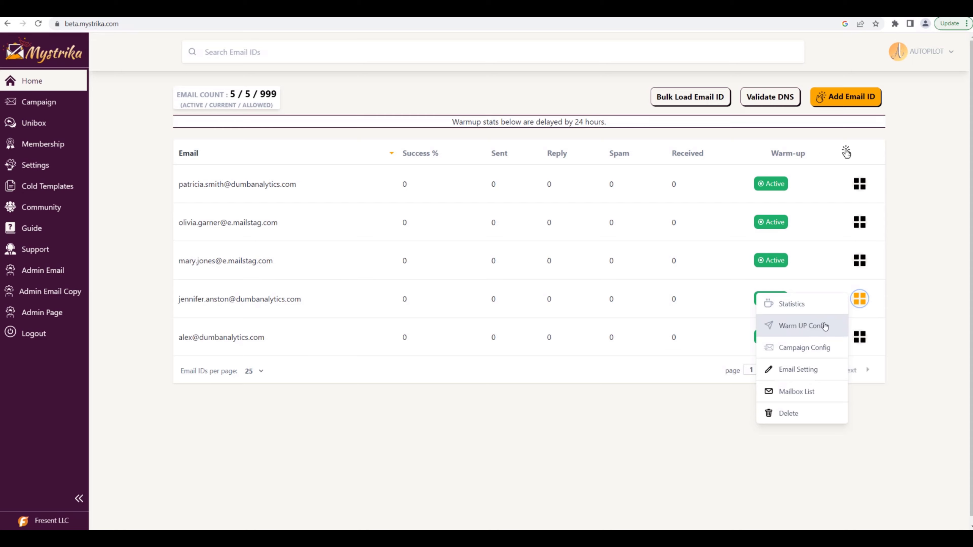
pyautogui.click(822, 326)
pyautogui.doubleClick(407, 310)
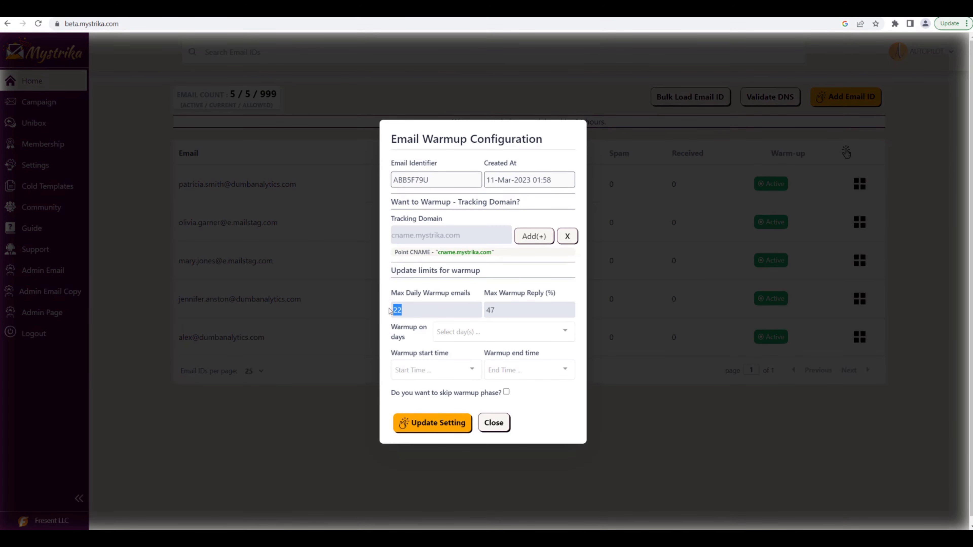